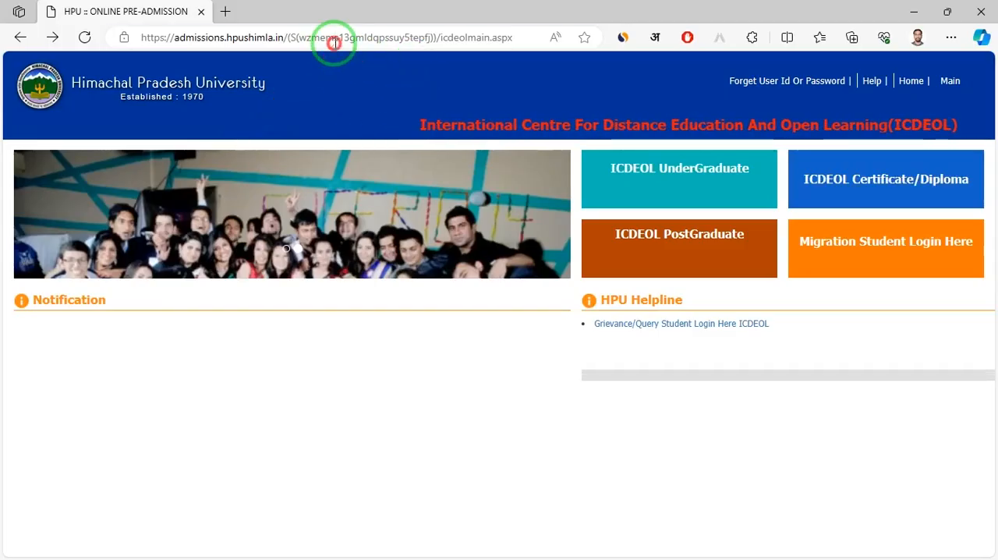
pyautogui.click(334, 38)
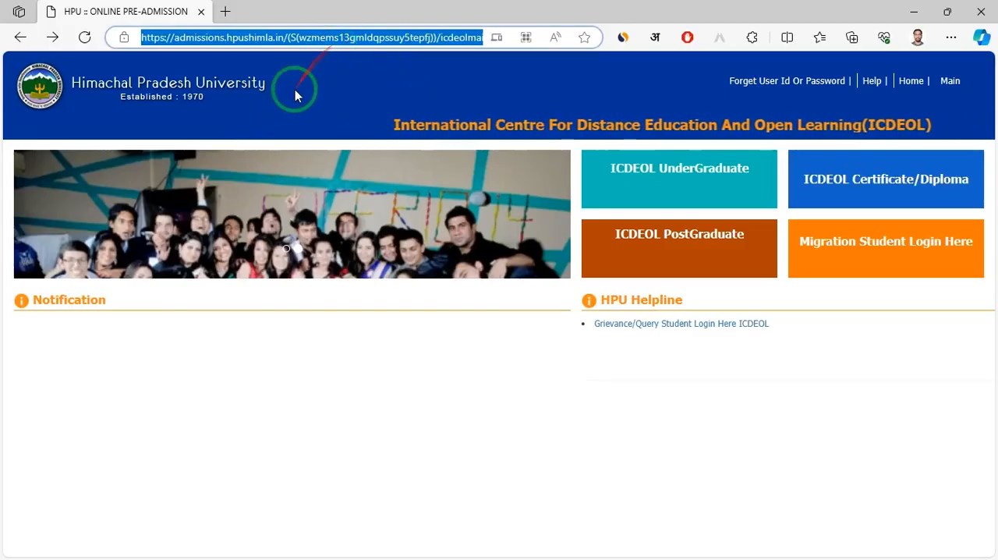
pyautogui.click(269, 198)
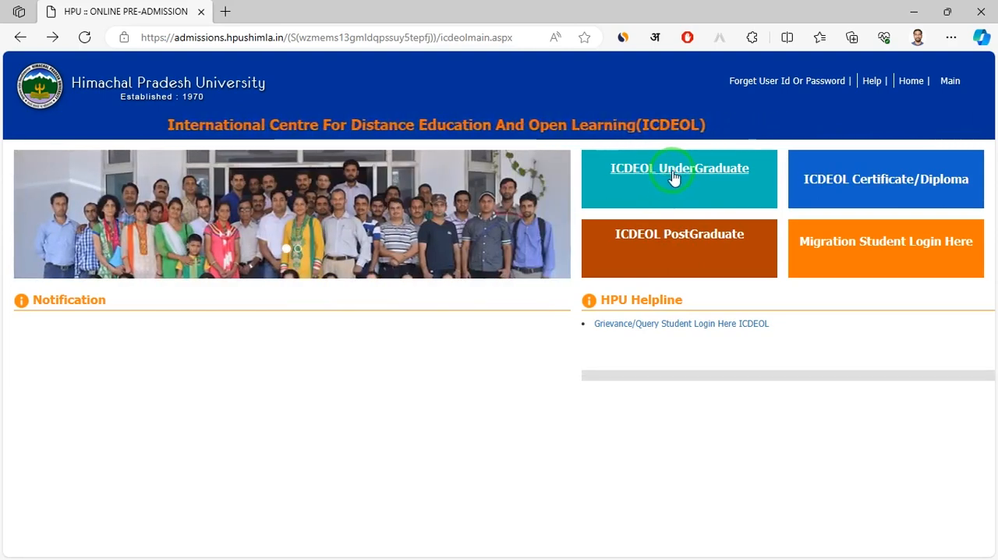
# Open the ICDEOL UnderGraduate programs and start an application form for Bachelor of Arts (ICDEOL)
pyautogui.click(674, 176)
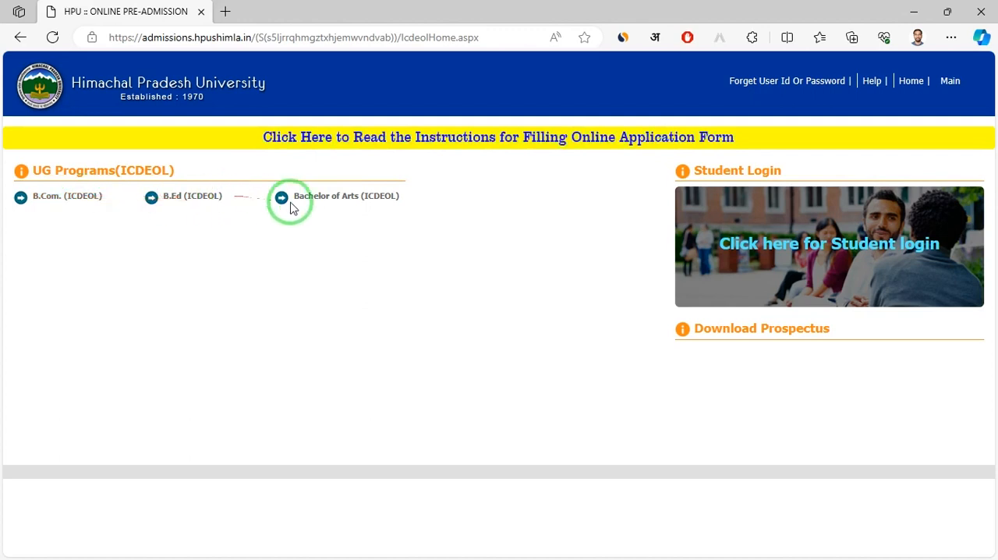
pyautogui.click(342, 205)
pyautogui.moveTo(202, 298); pyautogui.dragTo(616, 333)
pyautogui.click(521, 292)
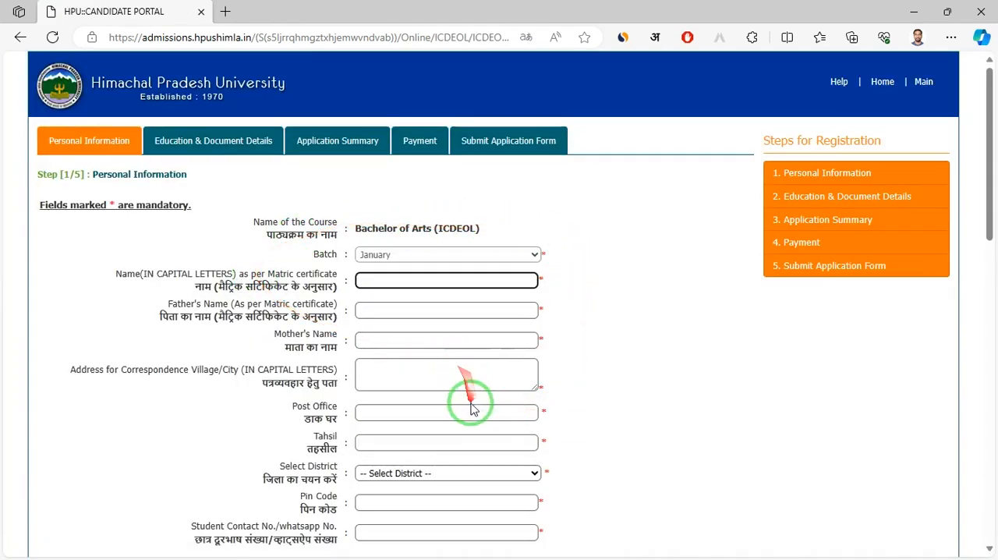
# Fill in the candidate's name in capital letters, FATHER as the father's name and MAA as the mother's name
pyautogui.moveTo(311, 255); pyautogui.dragTo(360, 255)
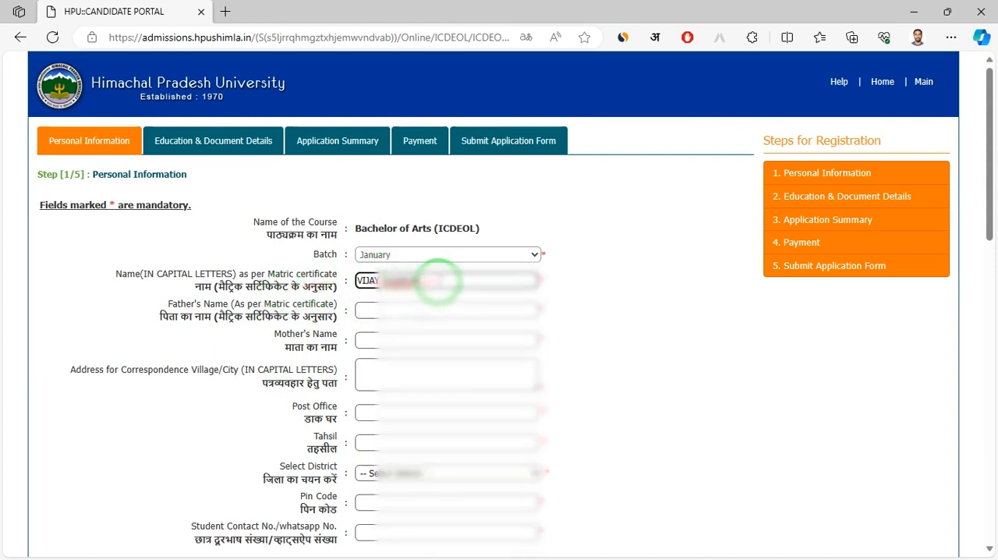
pyautogui.moveTo(441, 282); pyautogui.dragTo(372, 279)
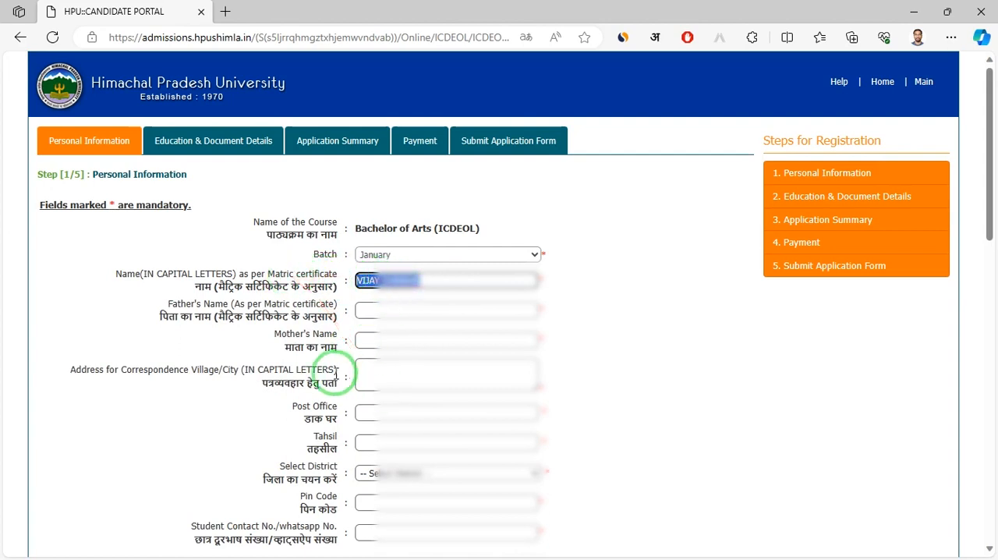
pyautogui.click(395, 315)
pyautogui.write('FATHER')
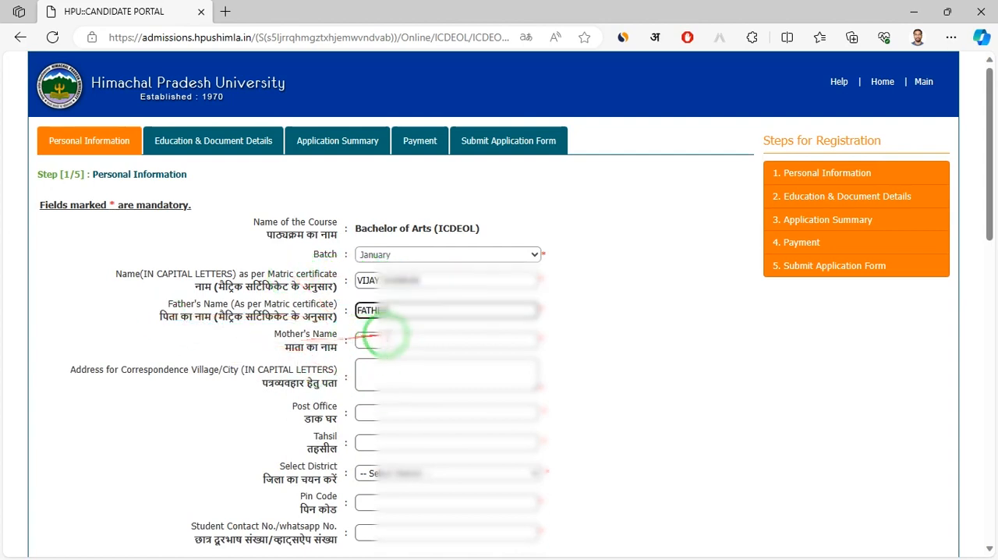
pyautogui.click(390, 335)
pyautogui.write('MAA')
# Fill in the correspondence address and post office, and enter TAHSIL as the tahsil
pyautogui.moveTo(269, 369); pyautogui.dragTo(319, 383)
pyautogui.click(382, 373)
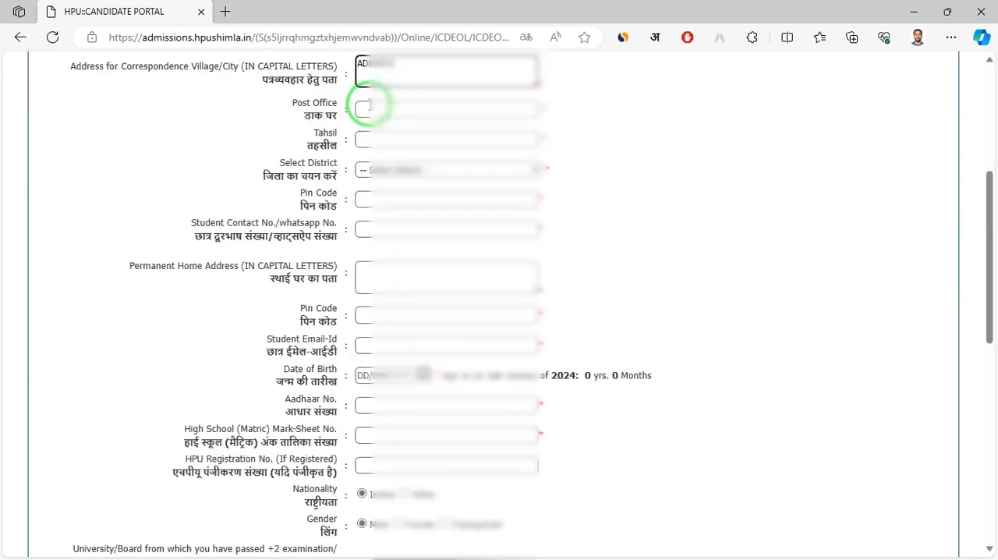
pyautogui.click(370, 105)
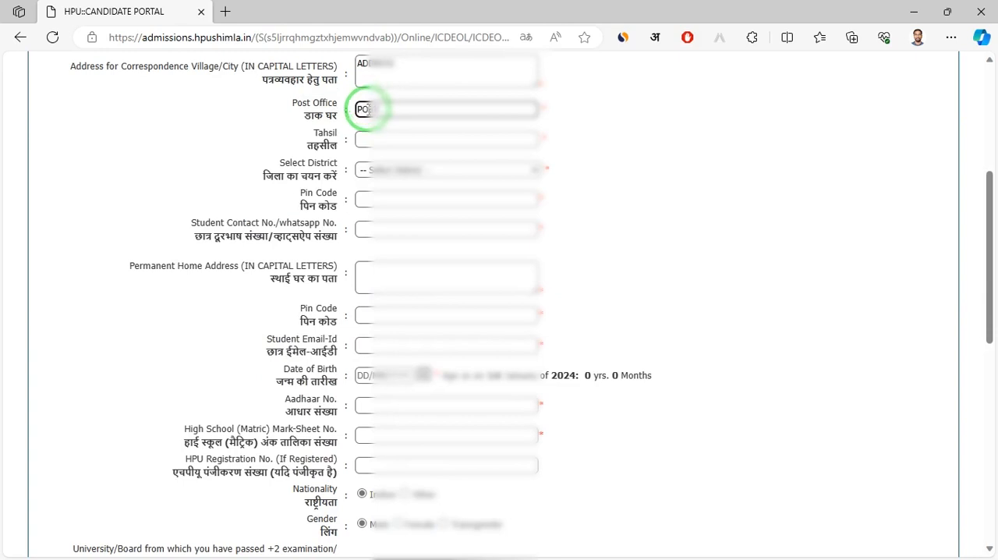
pyautogui.scroll(1, 322, 152)
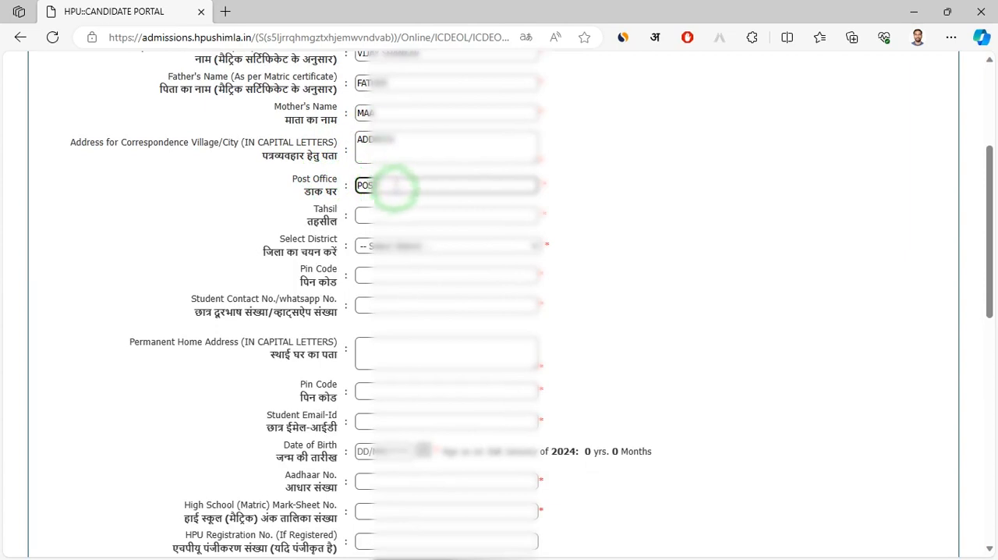
pyautogui.click(368, 215)
pyautogui.write('TAHSIL')
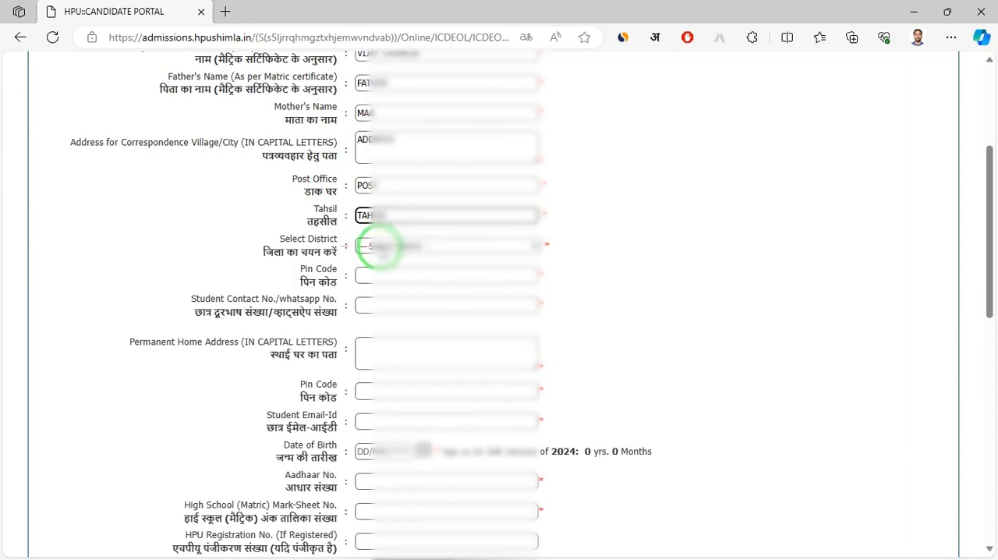
pyautogui.click(417, 246)
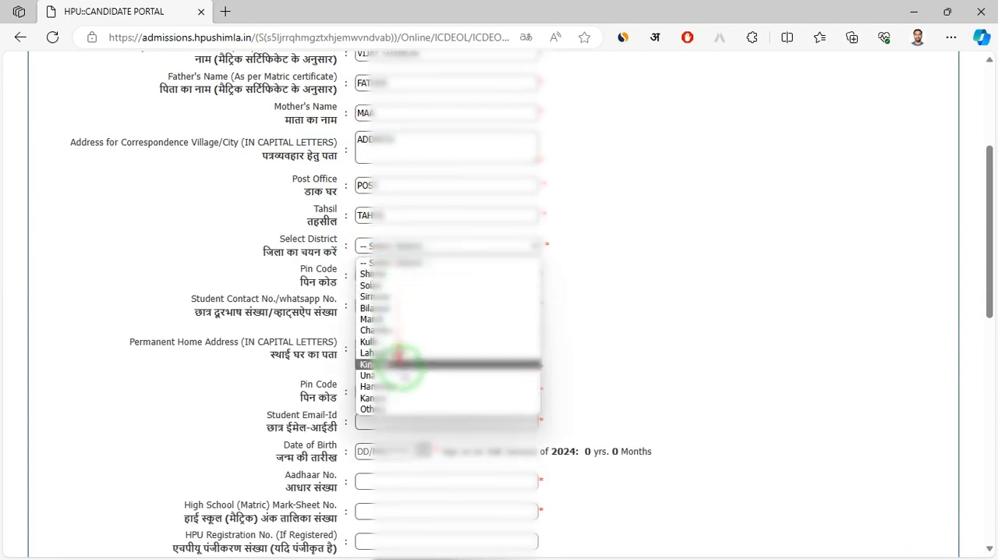
pyautogui.click(390, 409)
pyautogui.click(601, 246)
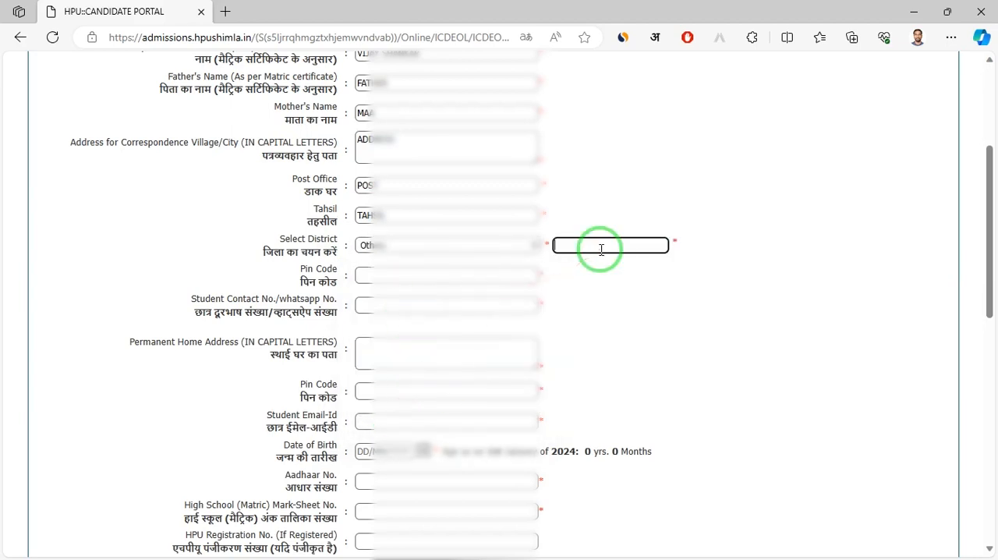
# Set the district to Bilaspur and fill in the pin code, student contact number and permanent home address
pyautogui.click(485, 247)
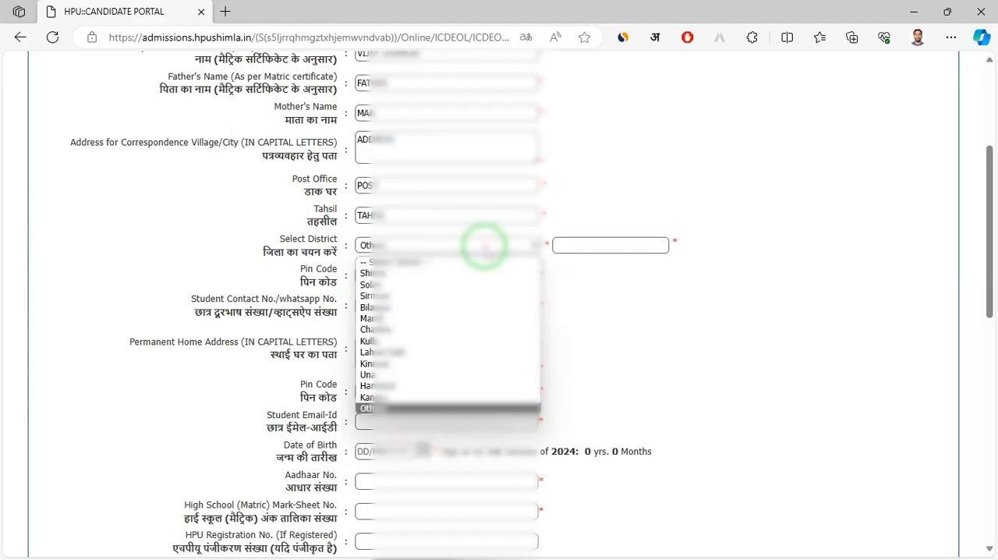
pyautogui.click(364, 304)
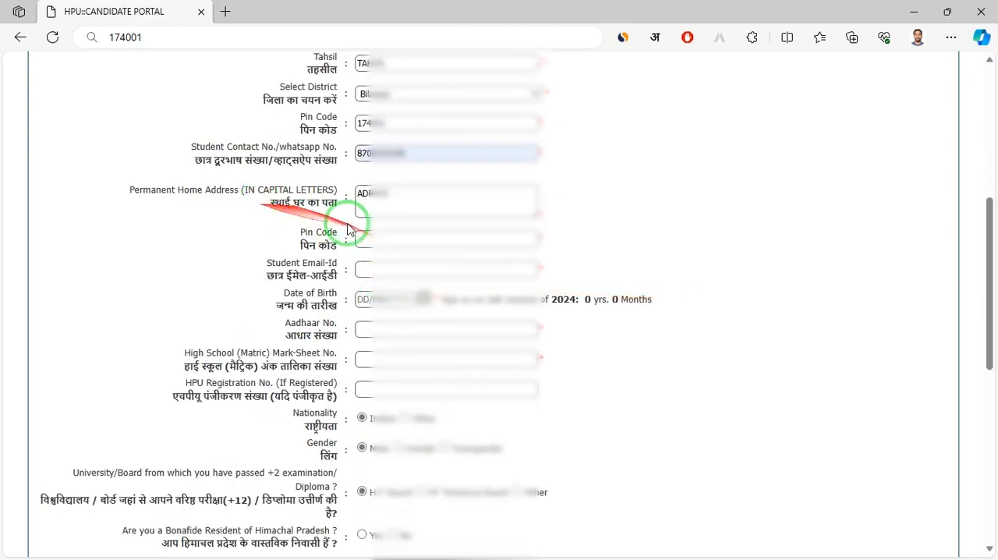
# Fill in the permanent address's pin code and the saved student email address
pyautogui.click(398, 239)
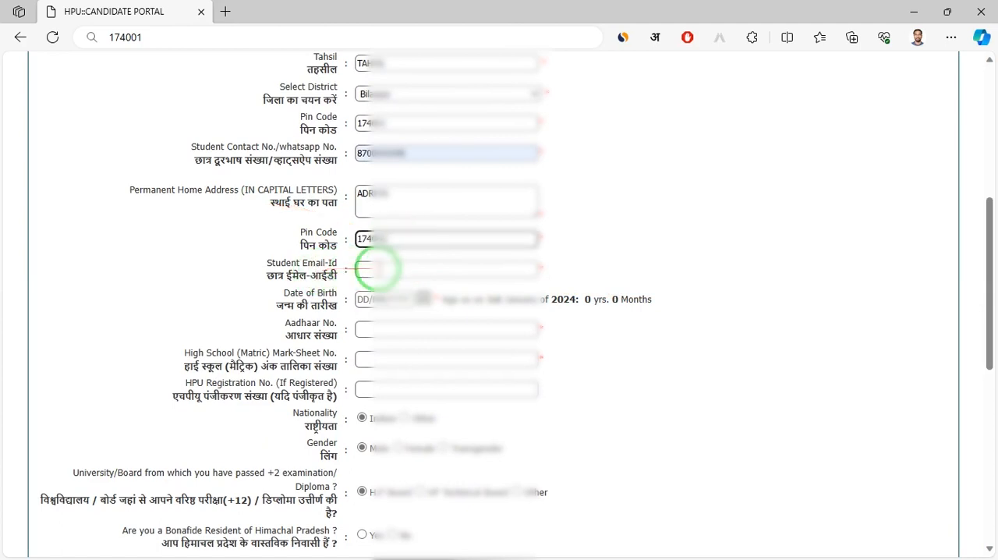
pyautogui.click(378, 269)
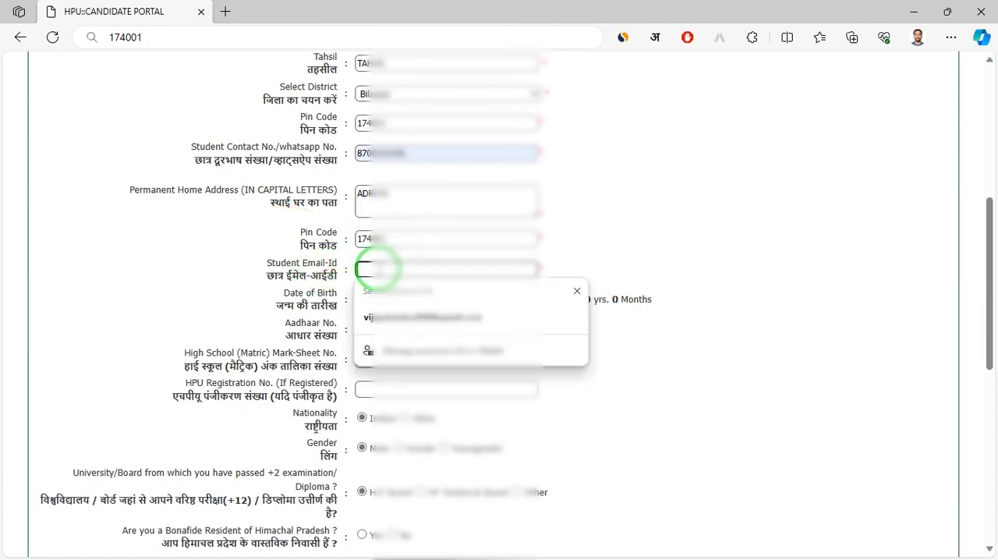
pyautogui.click(413, 317)
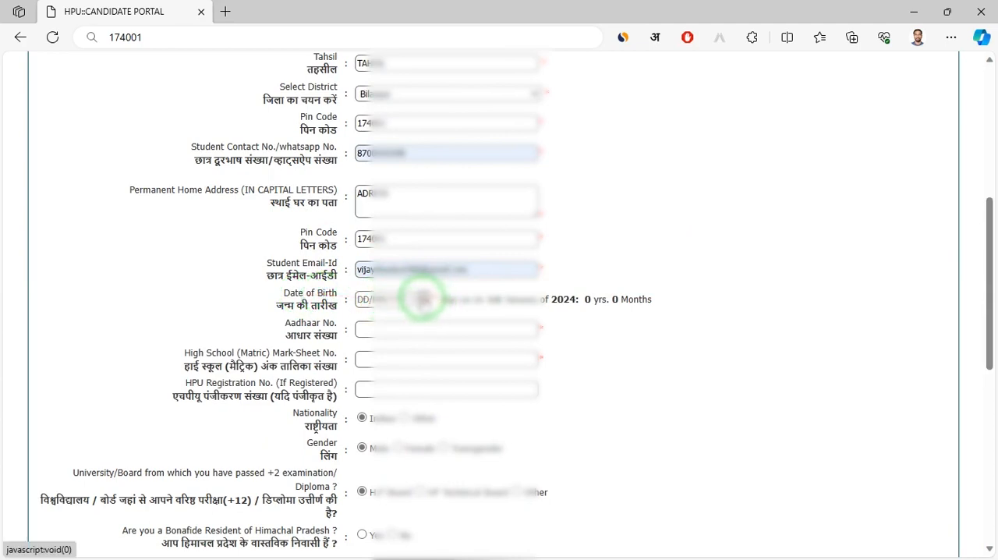
# Set the candidate's date of birth by choosing the year, month and day in the calendar
pyautogui.click(424, 299)
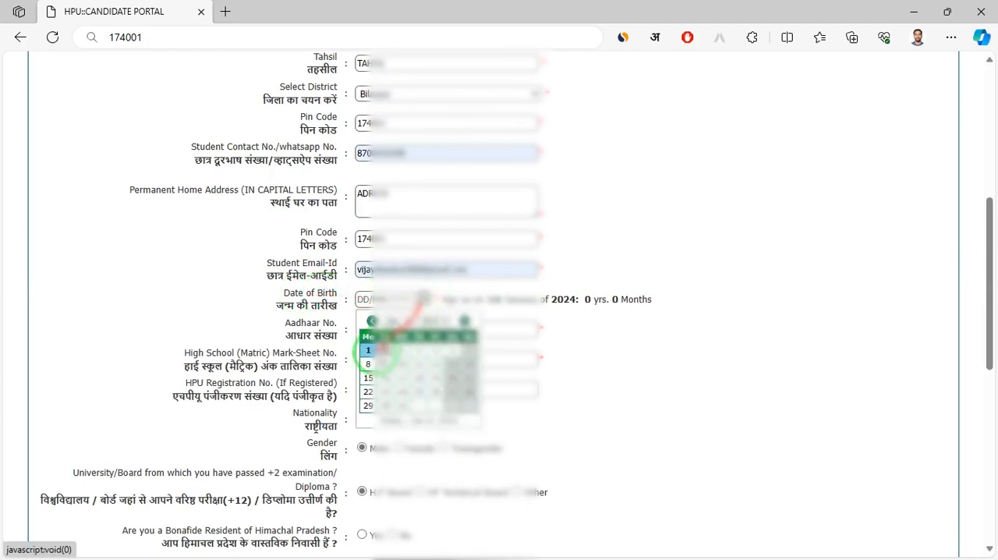
pyautogui.click(430, 322)
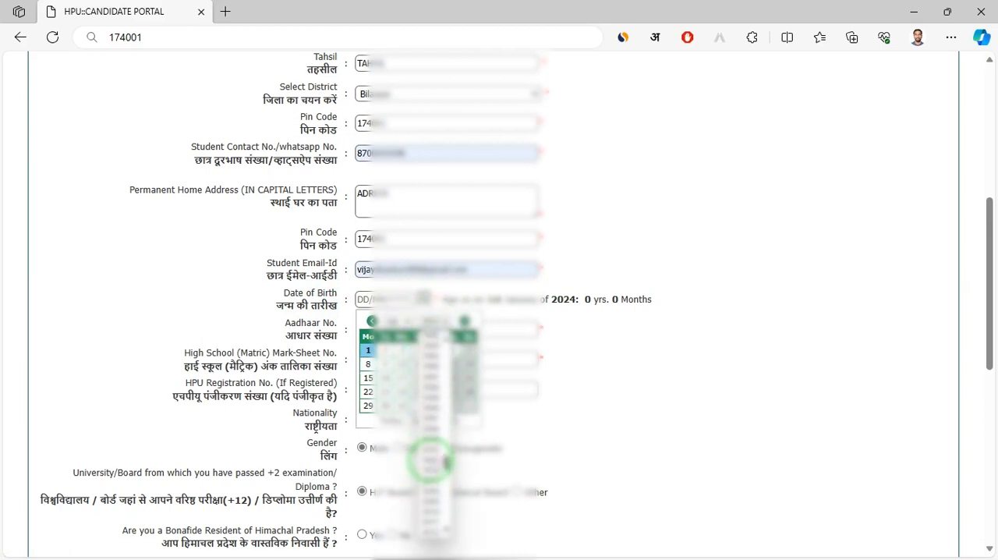
pyautogui.click(424, 378)
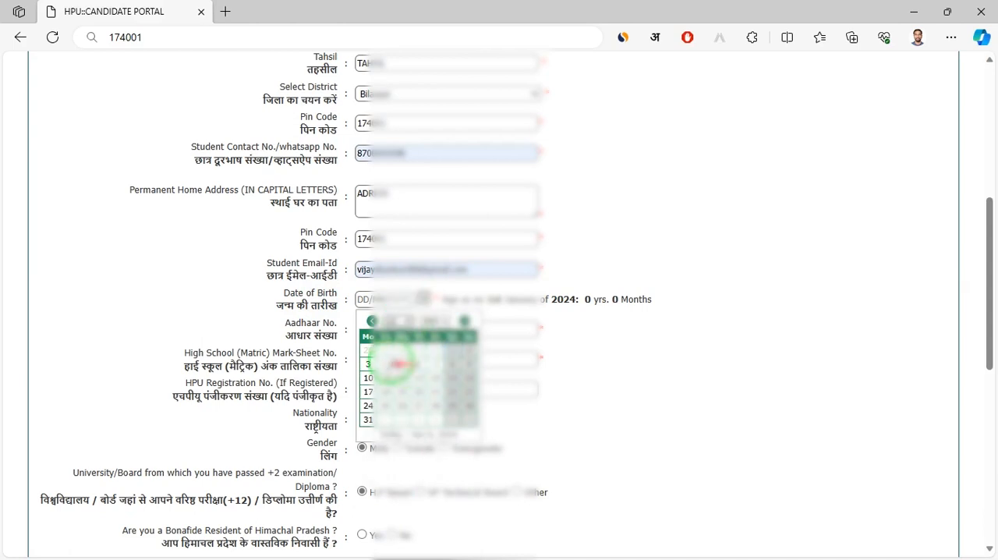
pyautogui.click(369, 363)
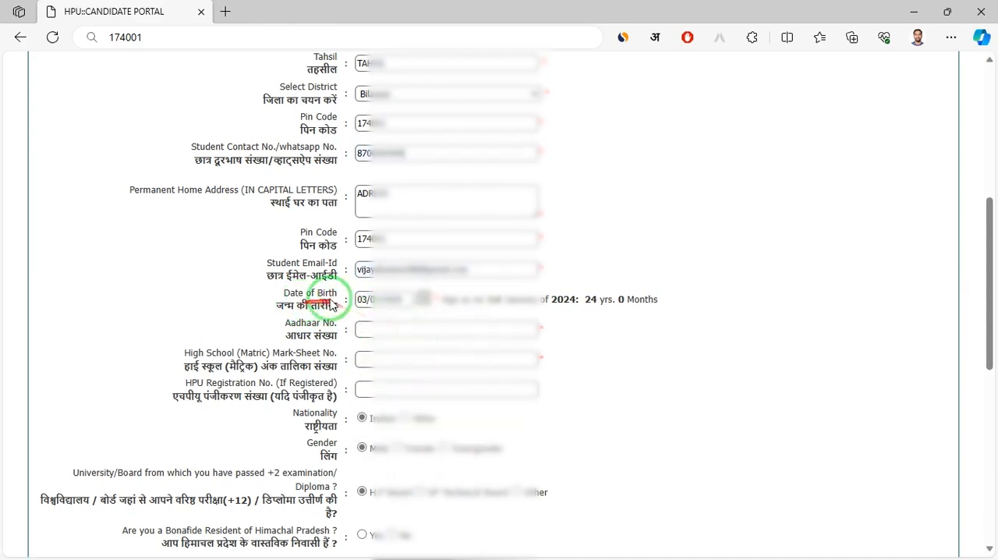
# Enter the candidate's Aadhaar number and the High School (Matric) mark-sheet number
pyautogui.click(388, 328)
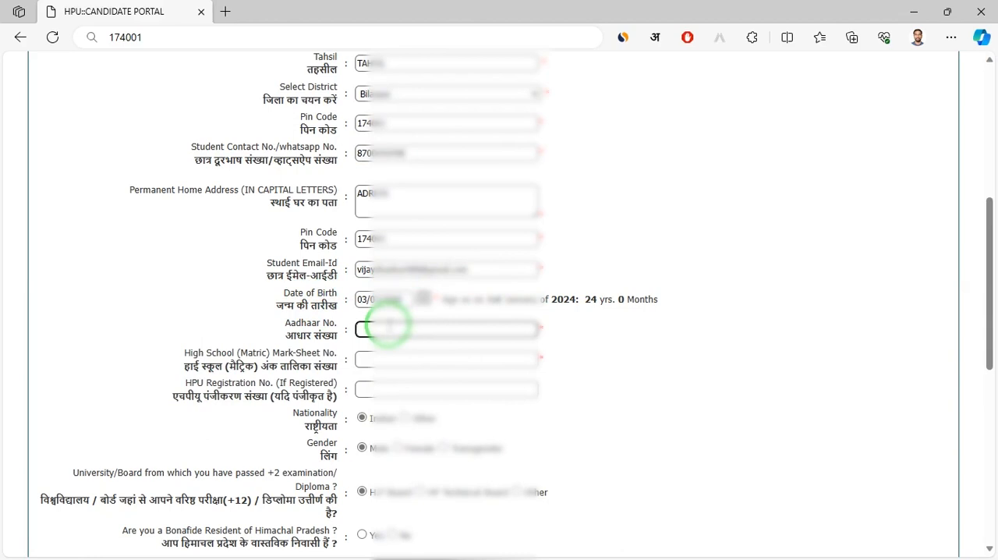
pyautogui.write('1234')
pyautogui.write('56789123')
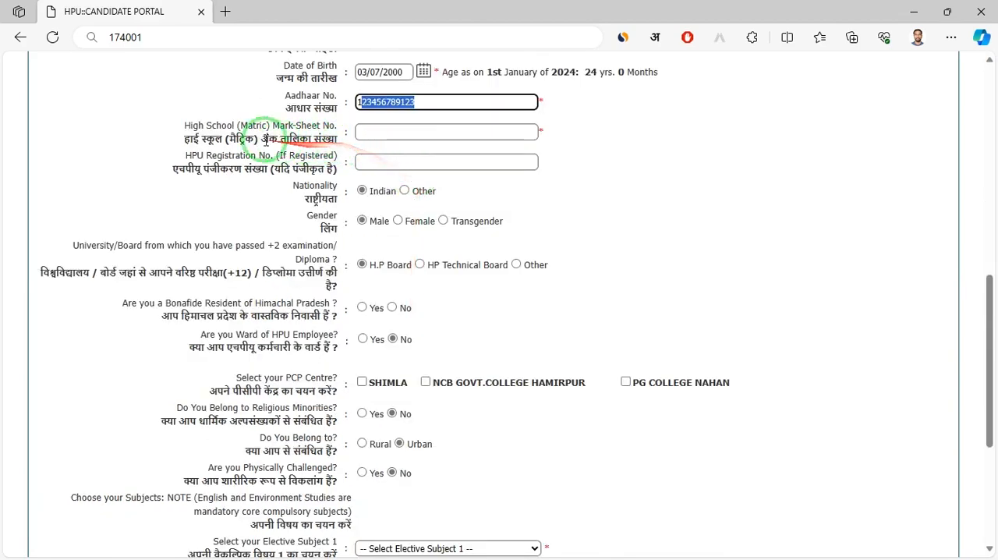
pyautogui.click(385, 135)
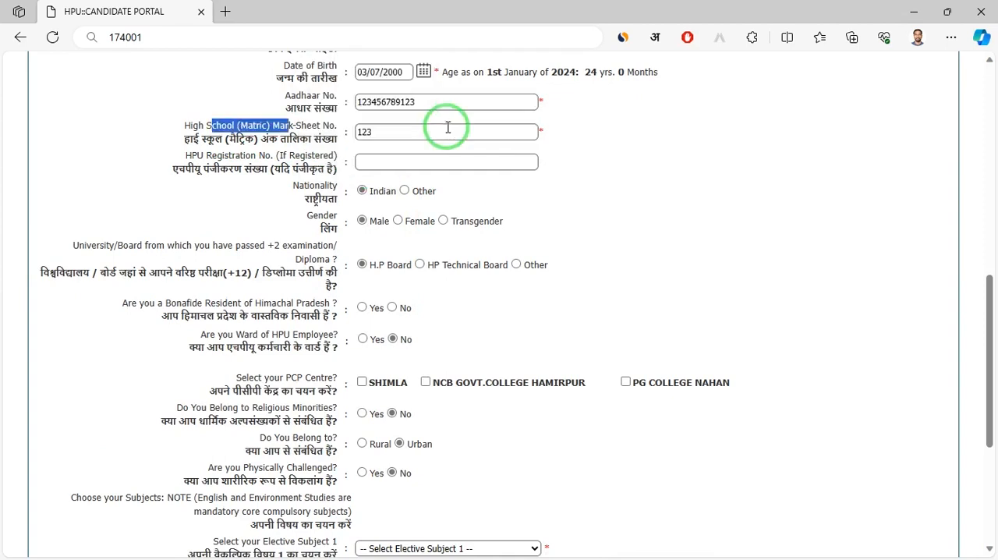
pyautogui.moveTo(434, 132); pyautogui.dragTo(198, 162)
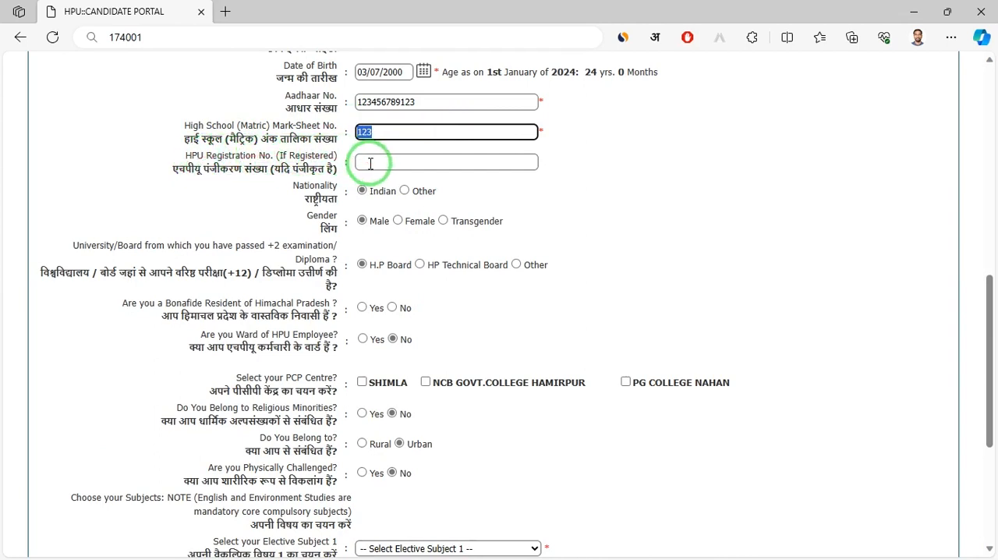
# Choose H.P Board as the +2 examination board and answer Yes to being a bonafide resident of Himachal Pradesh
pyautogui.click(399, 206)
pyautogui.scroll(-1, 384, 215)
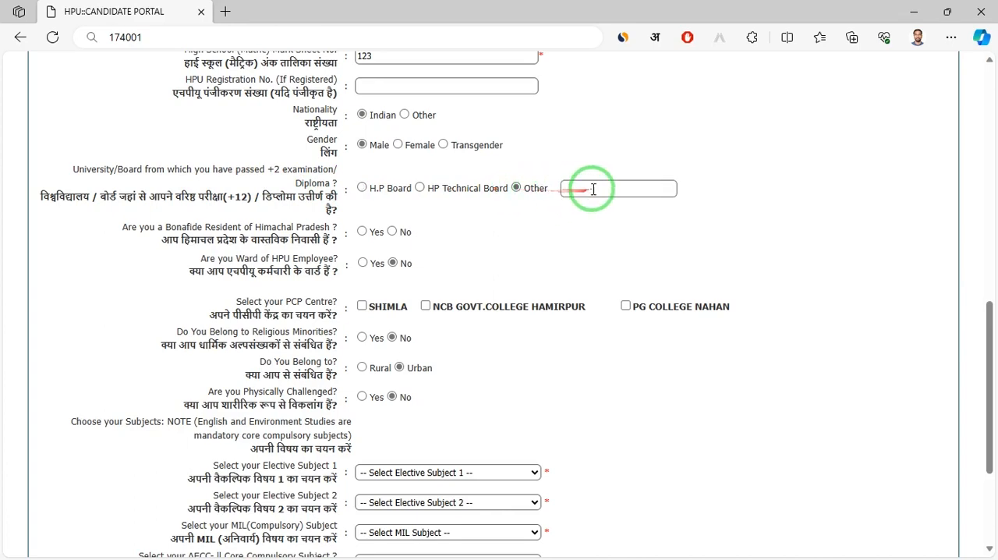
pyautogui.click(362, 188)
pyautogui.scroll(-1, 219, 180)
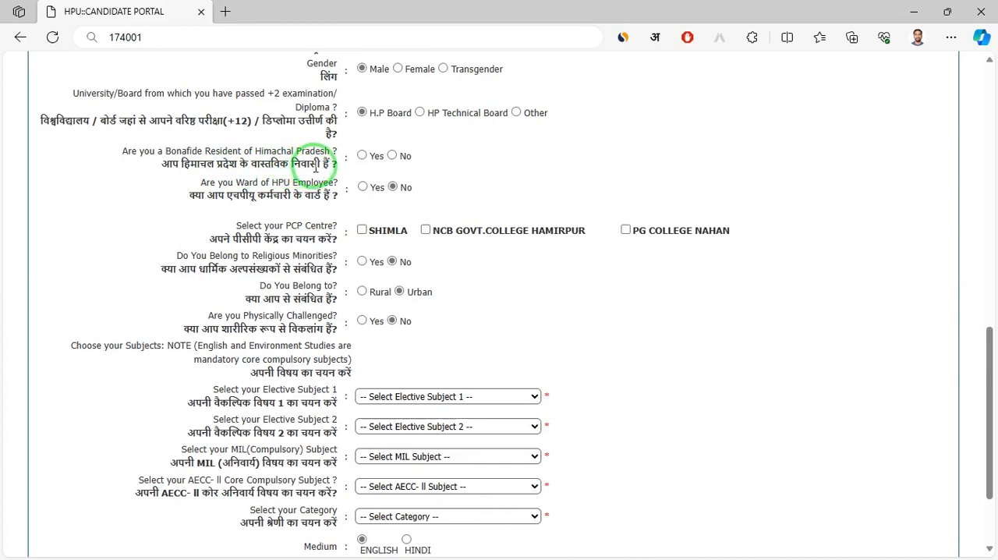
pyautogui.click(362, 157)
pyautogui.click(393, 157)
pyautogui.click(364, 157)
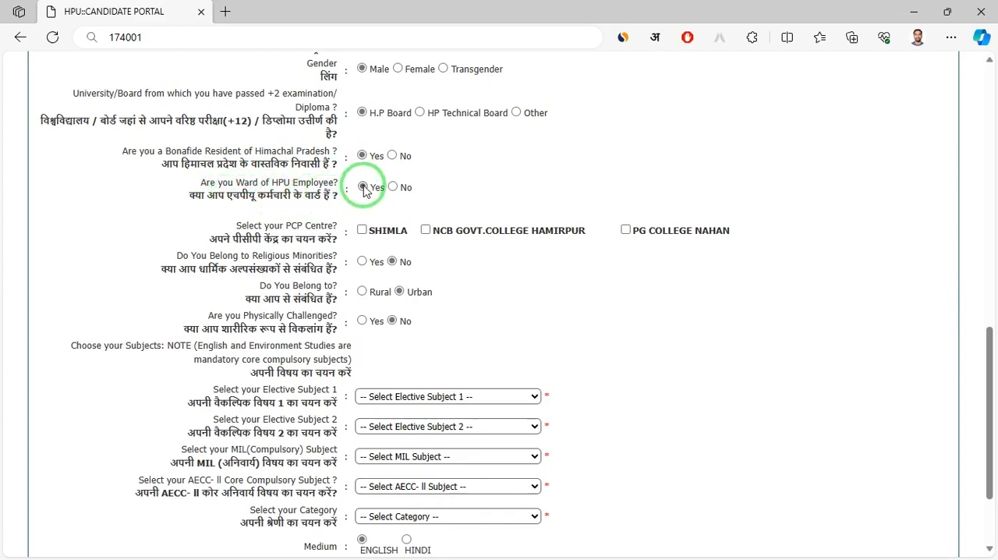
# Select SHIMLA as the PCP centre and answer No for both ward of HPU employee and religious minorities
pyautogui.scroll(-3, 234, 133)
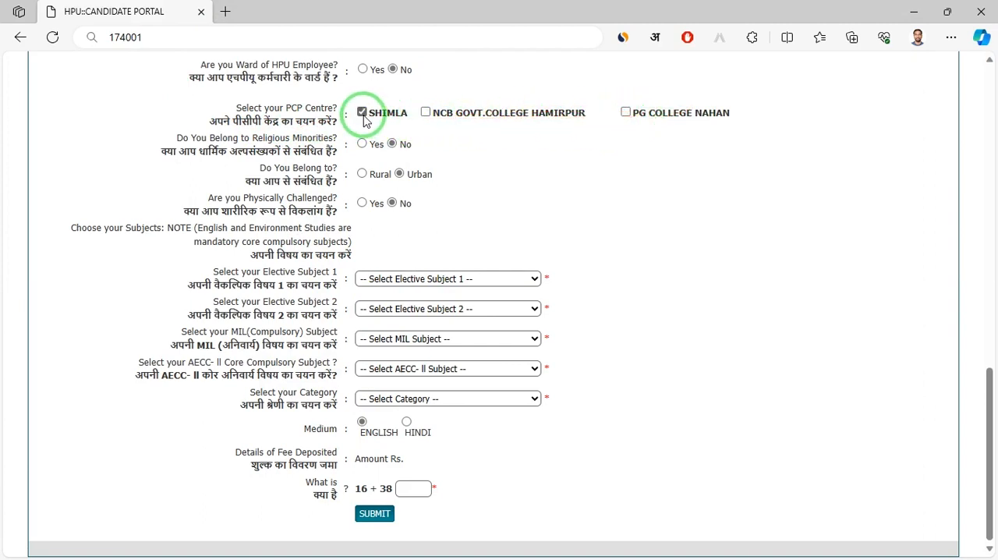
pyautogui.click(392, 144)
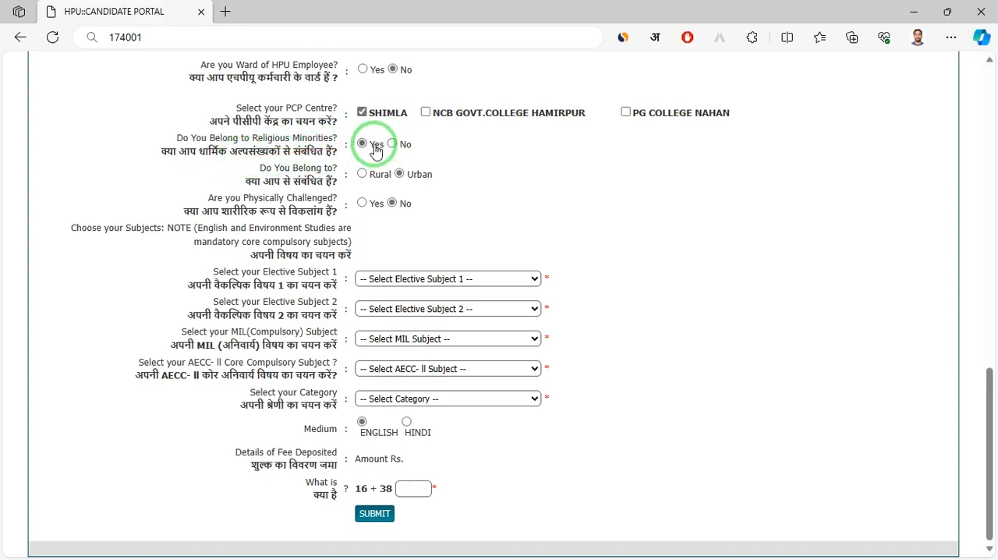
pyautogui.click(390, 156)
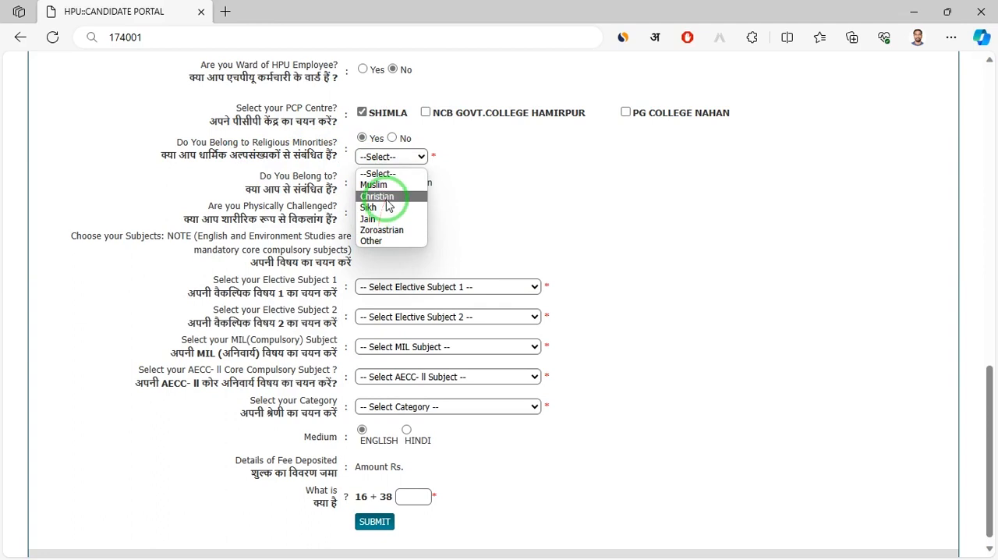
pyautogui.click(393, 138)
pyautogui.click(393, 138)
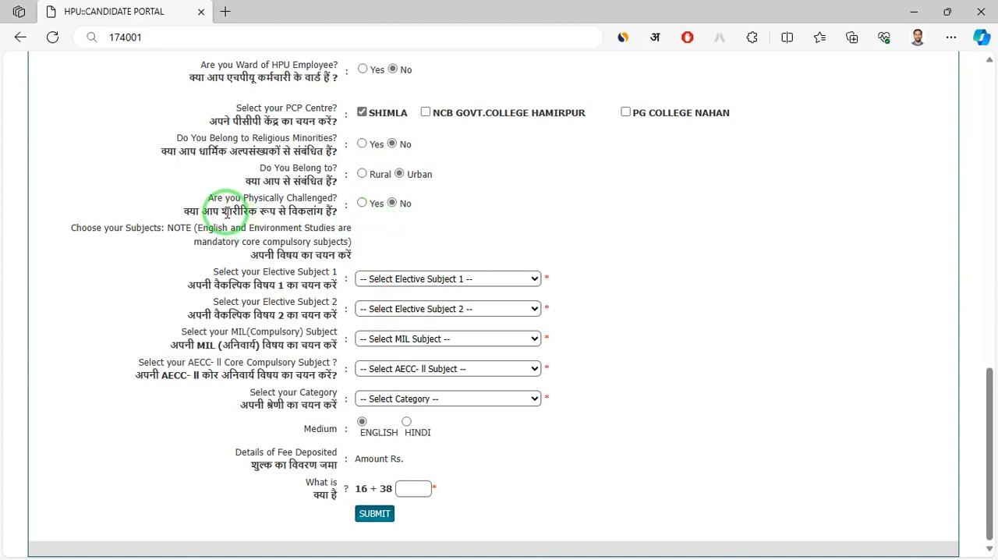
pyautogui.moveTo(228, 211); pyautogui.dragTo(344, 209)
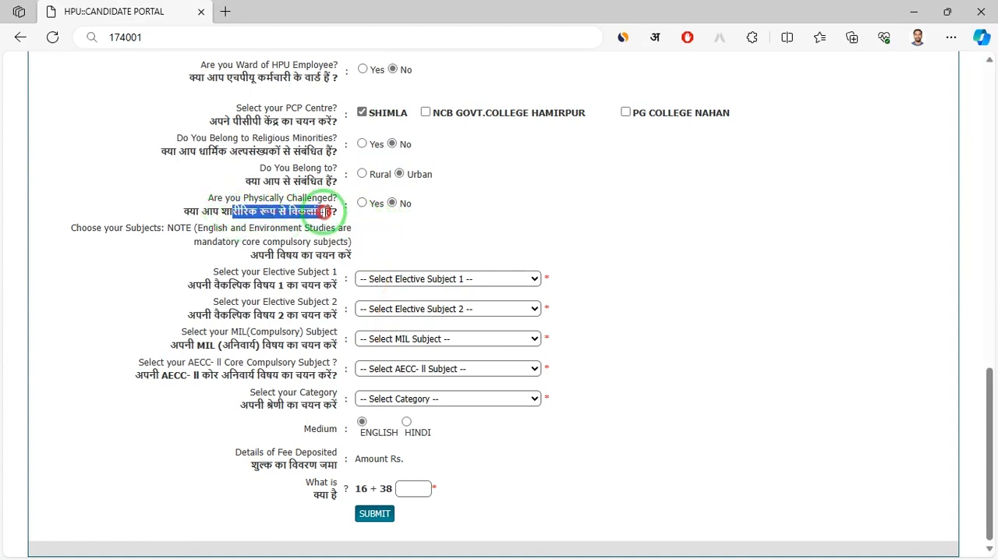
pyautogui.click(362, 203)
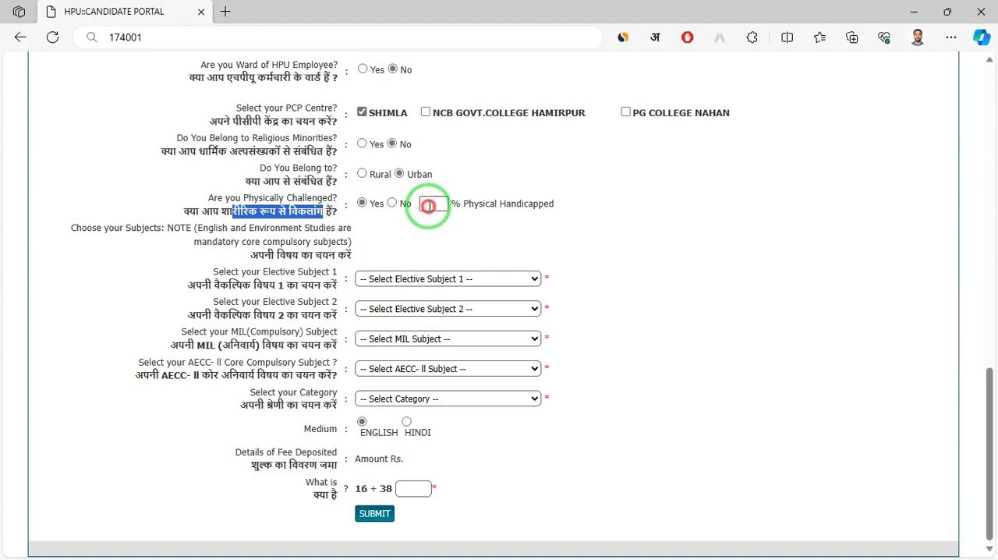
pyautogui.click(428, 205)
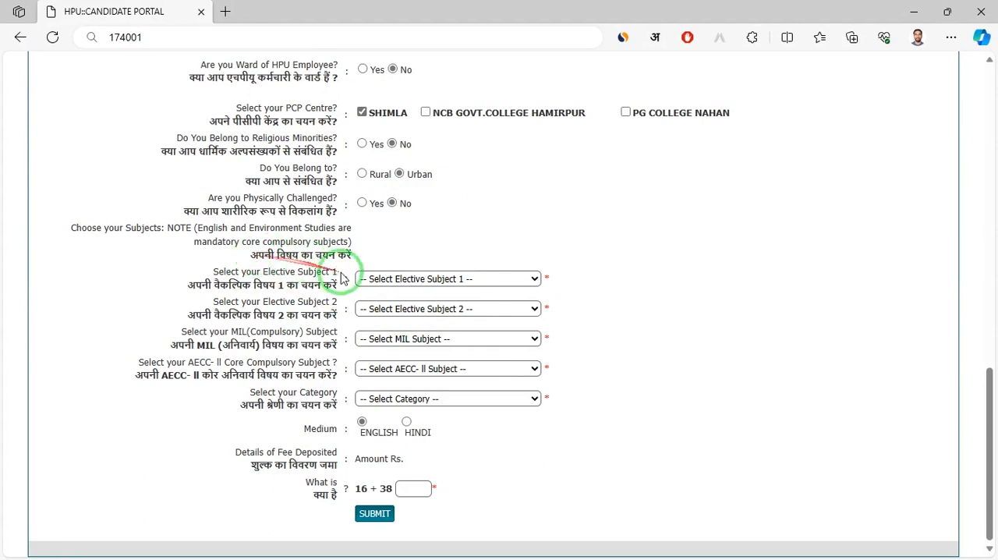
# Choose History as Elective Subject 1 and Hindi as Elective Subject 2
pyautogui.click(390, 279)
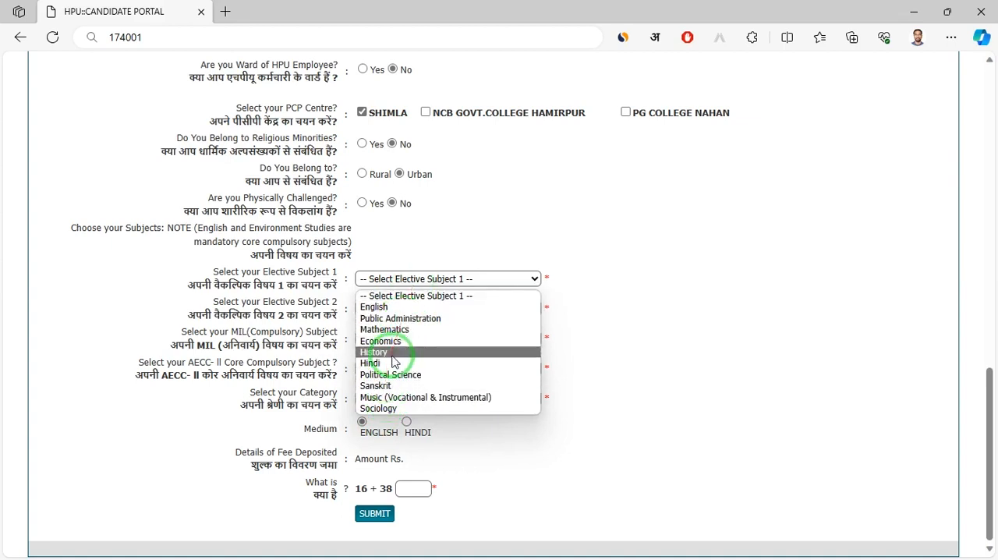
pyautogui.click(374, 353)
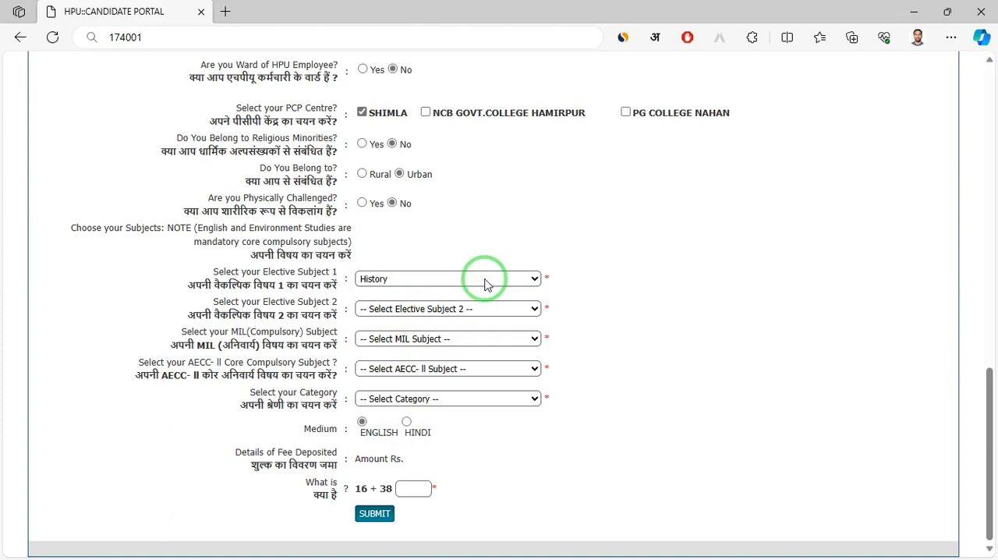
pyautogui.moveTo(240, 302); pyautogui.dragTo(328, 304)
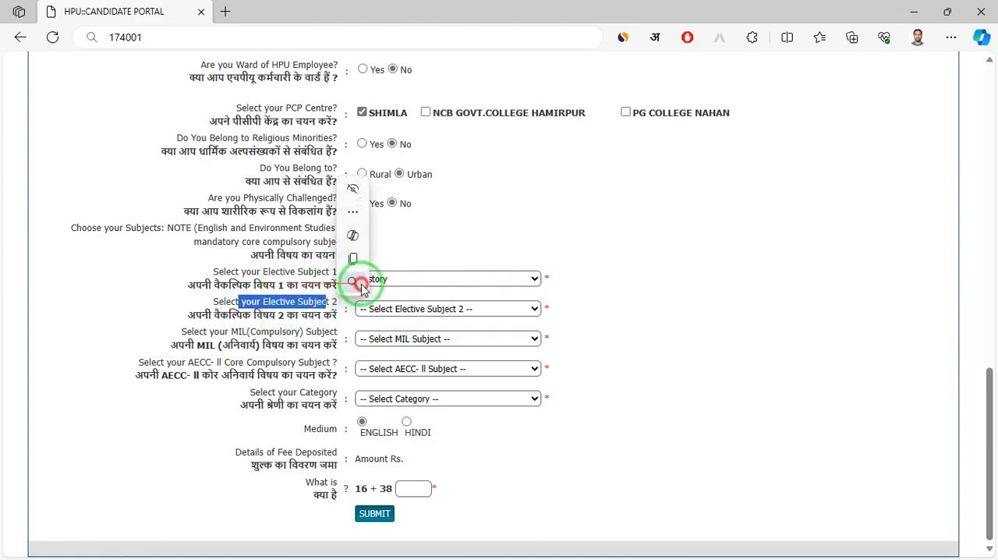
pyautogui.moveTo(251, 315); pyautogui.dragTo(319, 313)
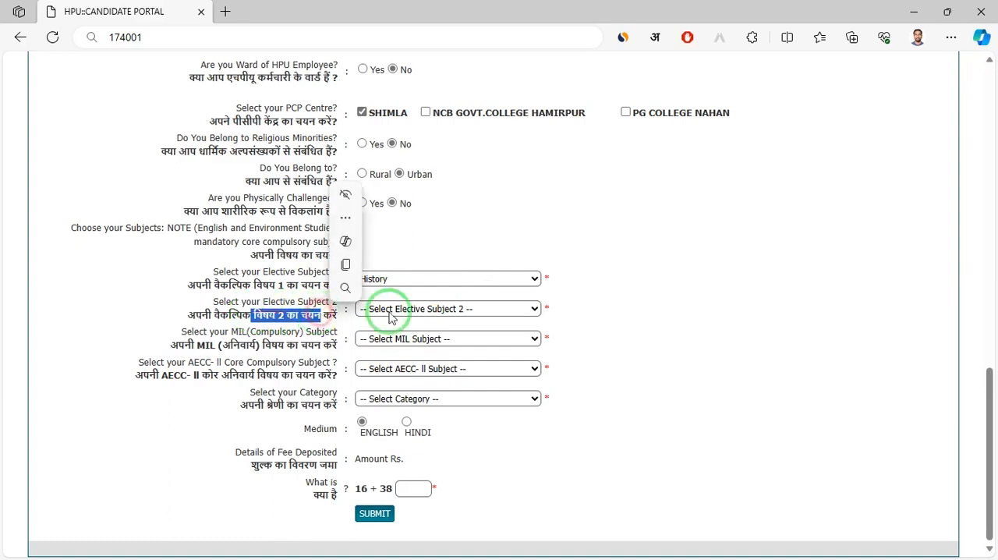
pyautogui.click(425, 311)
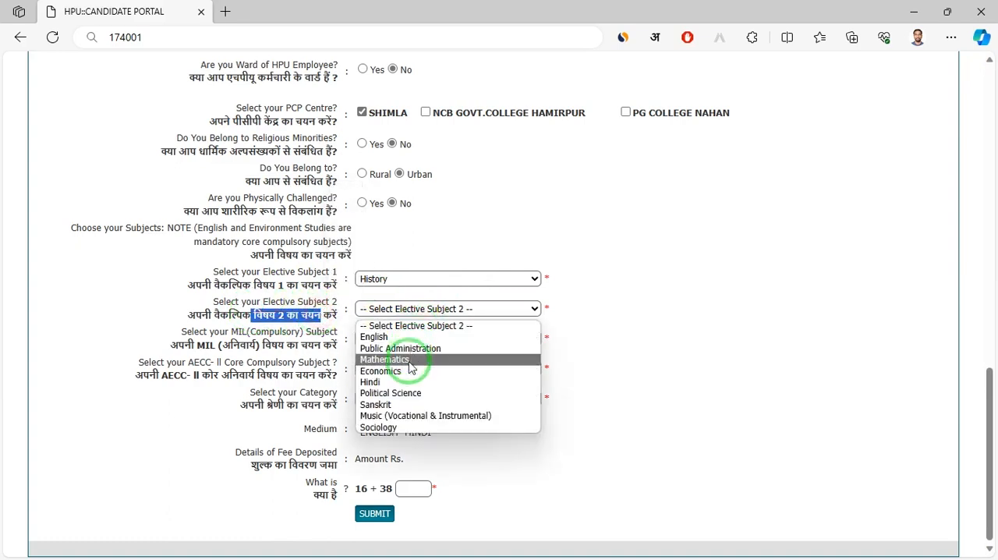
pyautogui.click(405, 383)
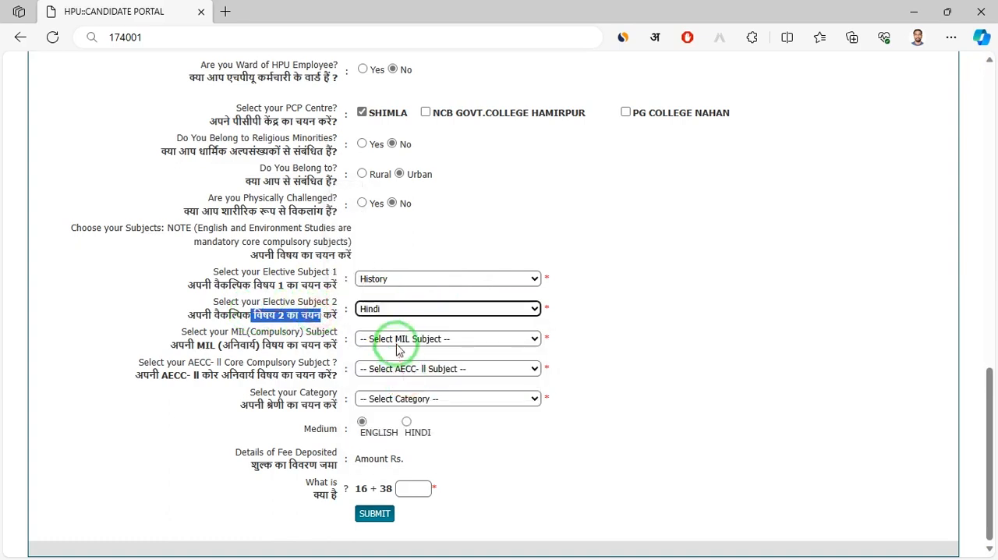
# Choose Hindi as the compulsory MIL subject and English as the AECC-II core compulsory subject
pyautogui.click(400, 338)
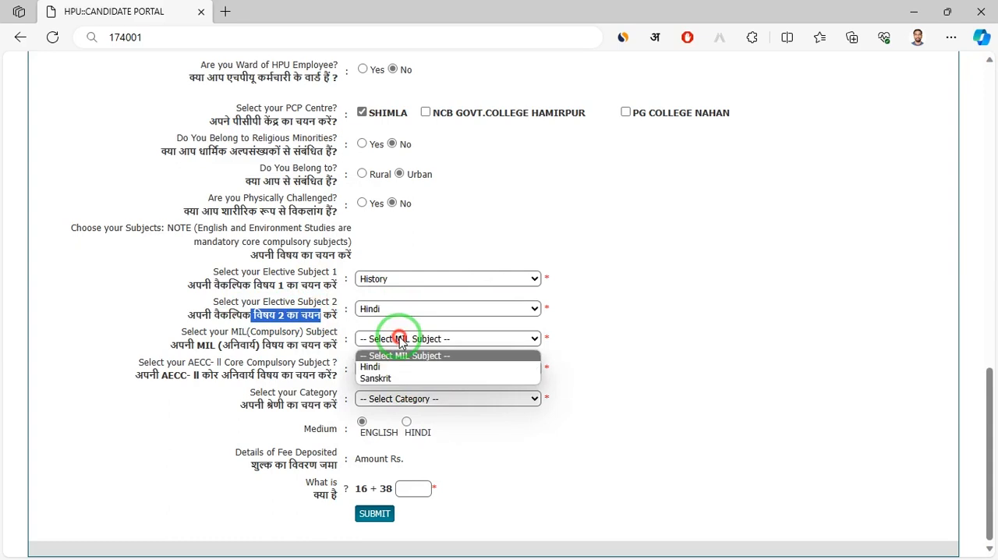
pyautogui.click(394, 375)
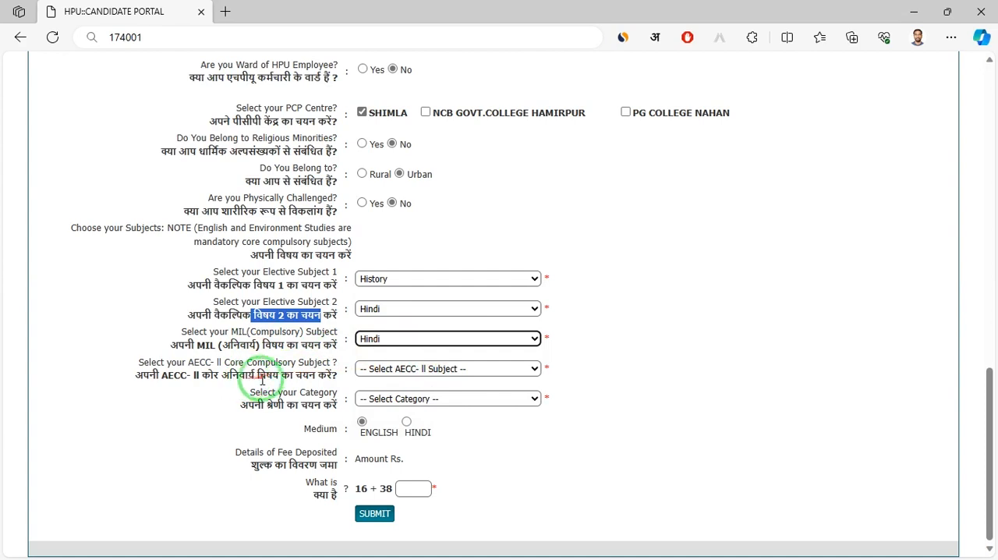
pyautogui.moveTo(235, 375); pyautogui.dragTo(290, 375)
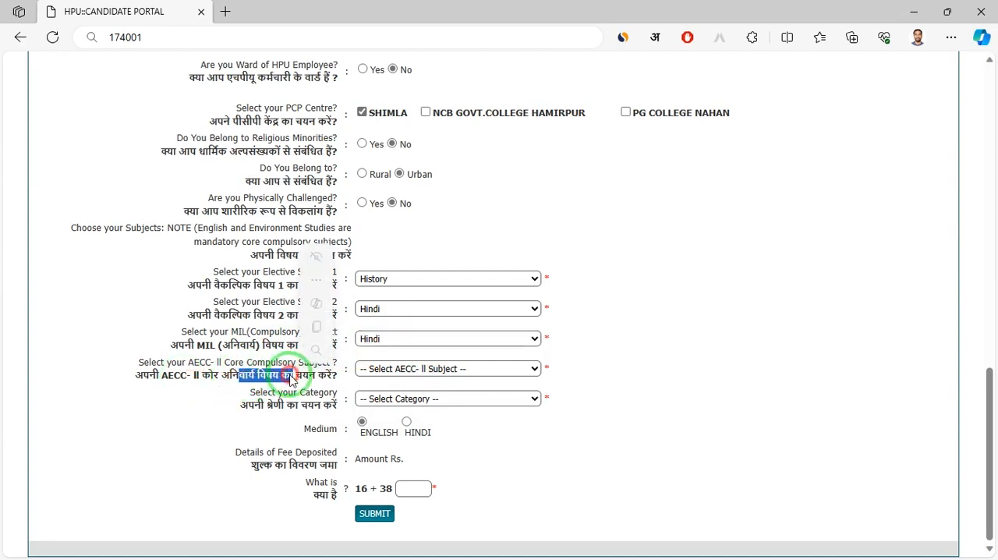
pyautogui.click(394, 369)
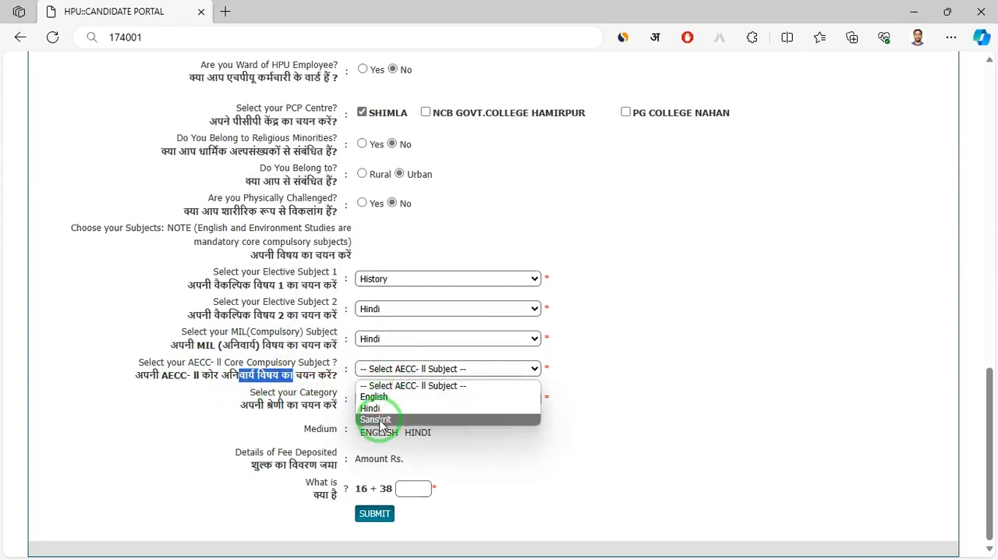
pyautogui.click(406, 398)
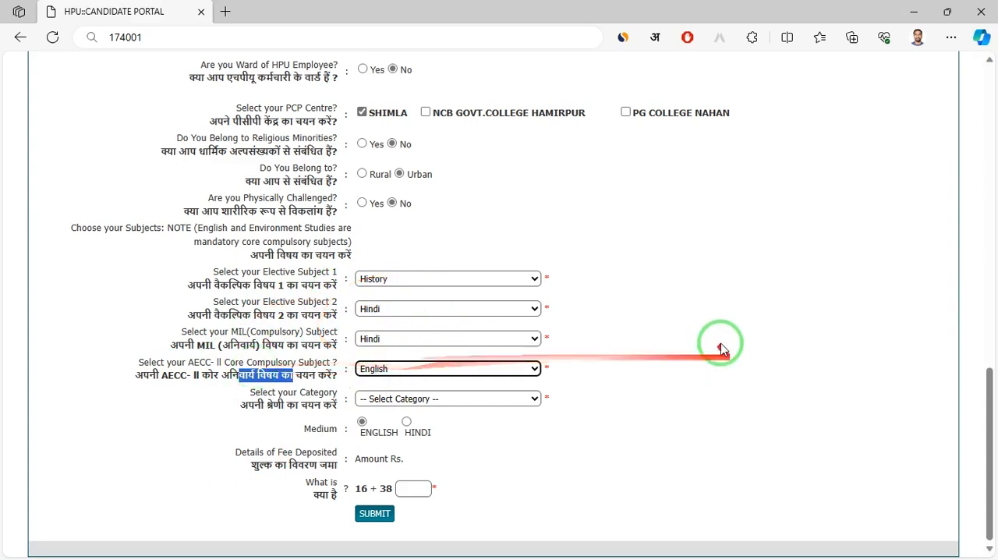
# Set the candidate's category to General (Un-Reserved)
pyautogui.click(673, 323)
pyautogui.moveTo(255, 404); pyautogui.dragTo(312, 393)
pyautogui.click(388, 400)
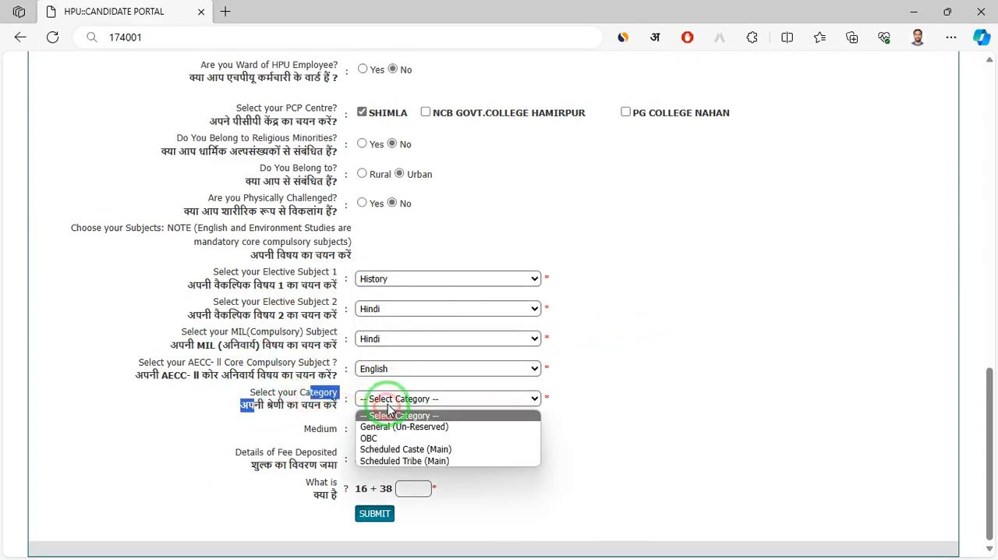
pyautogui.click(437, 427)
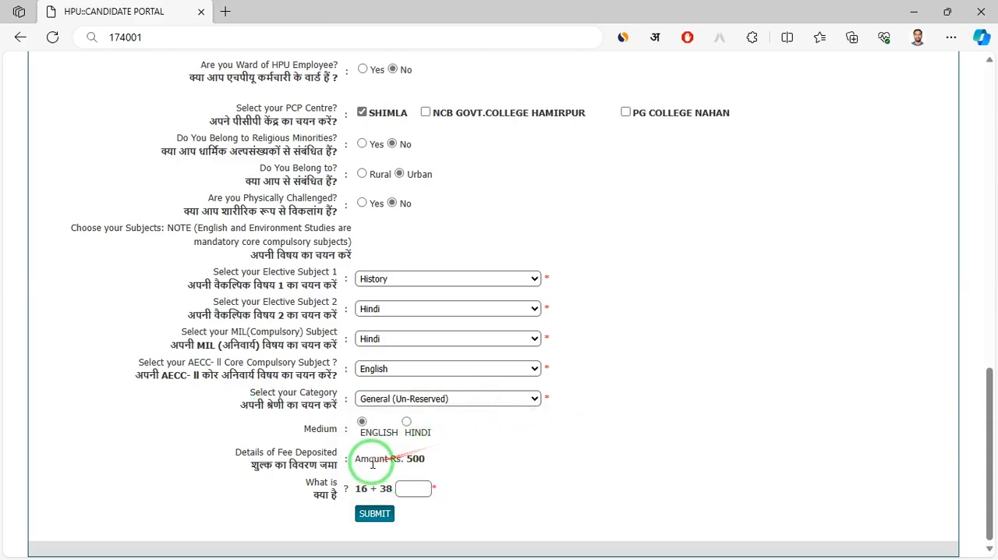
# Answer the 16 + 38 check question with 54 and submit the personal information form
pyautogui.moveTo(287, 466); pyautogui.dragTo(336, 466)
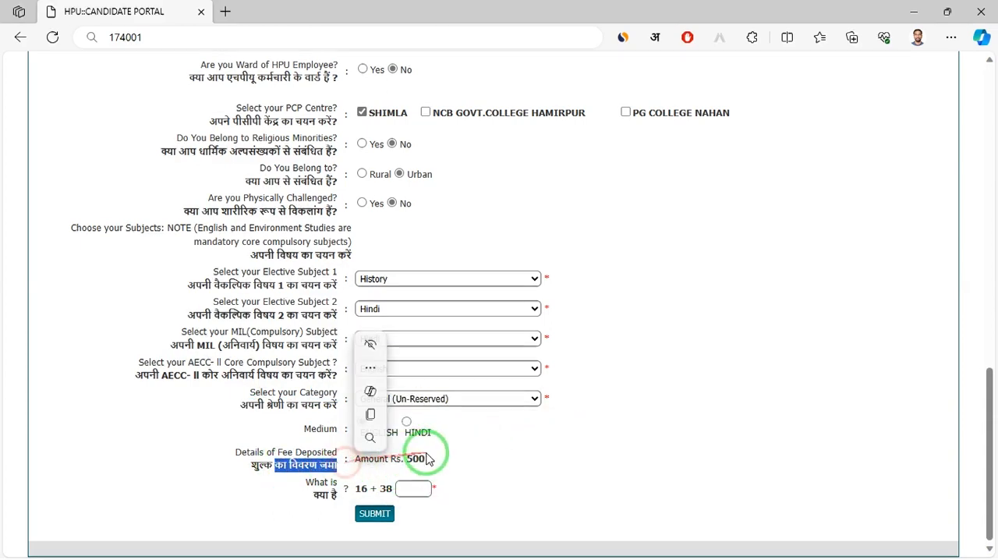
pyautogui.click(364, 489)
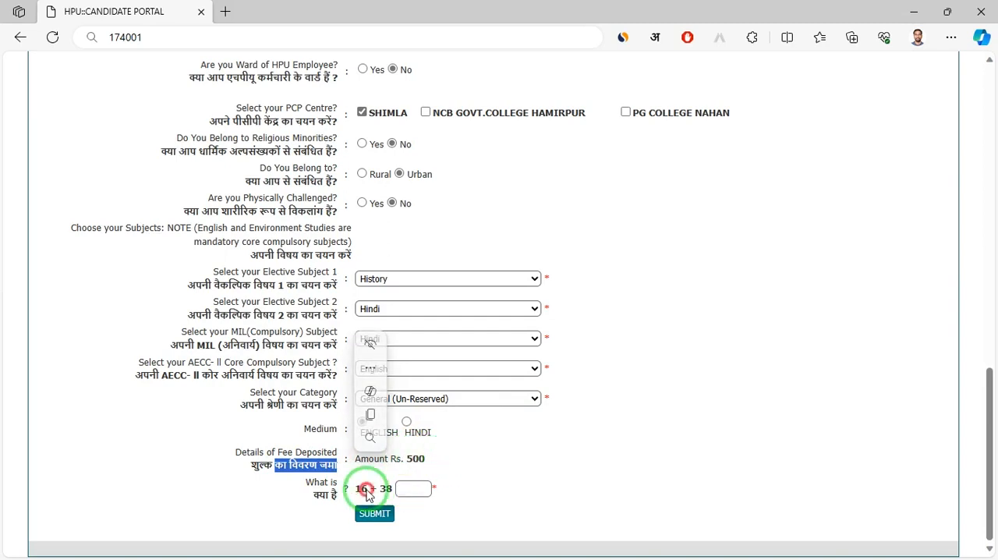
pyautogui.click(419, 495)
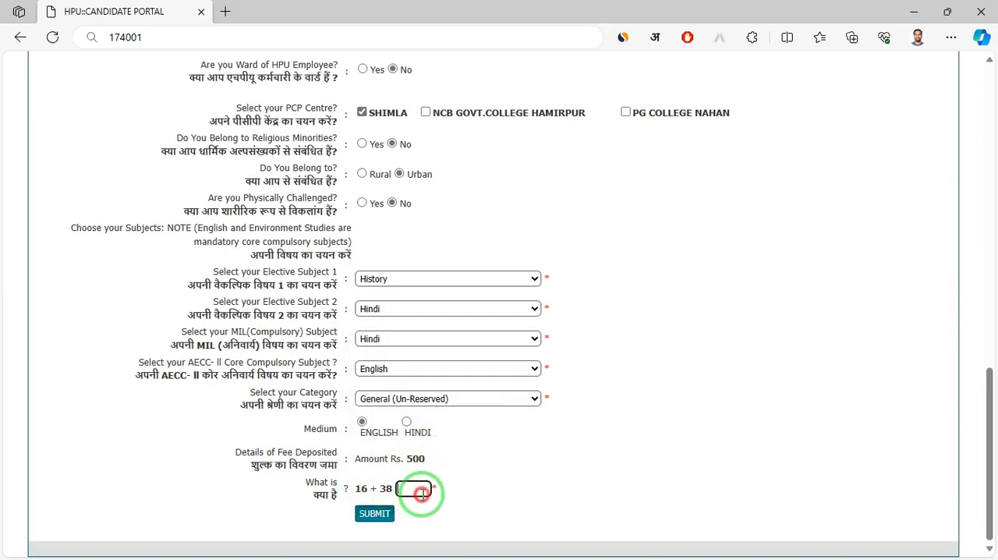
pyautogui.write('54')
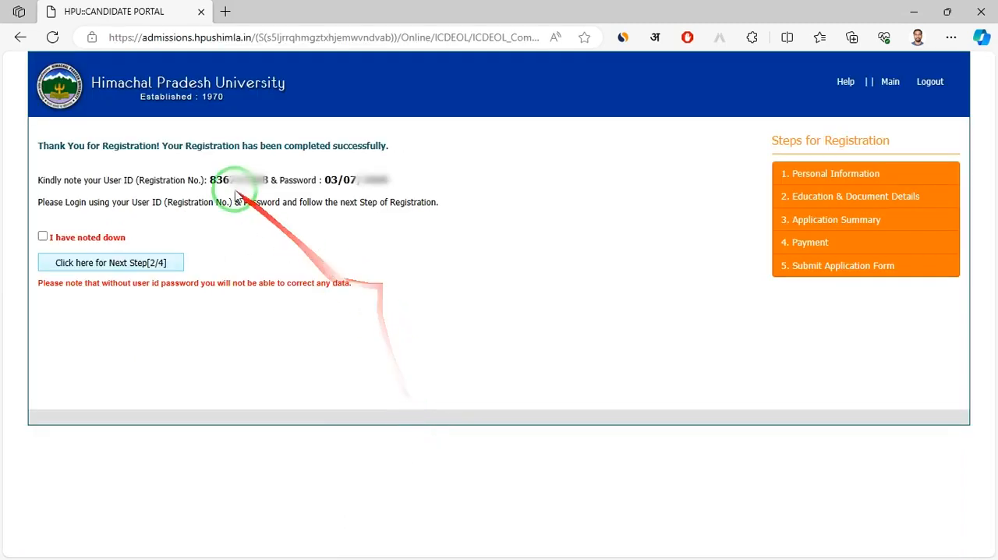
# Confirm that the registration user ID and password are noted down and continue to the Education & Document Details step
pyautogui.moveTo(215, 181); pyautogui.dragTo(248, 180)
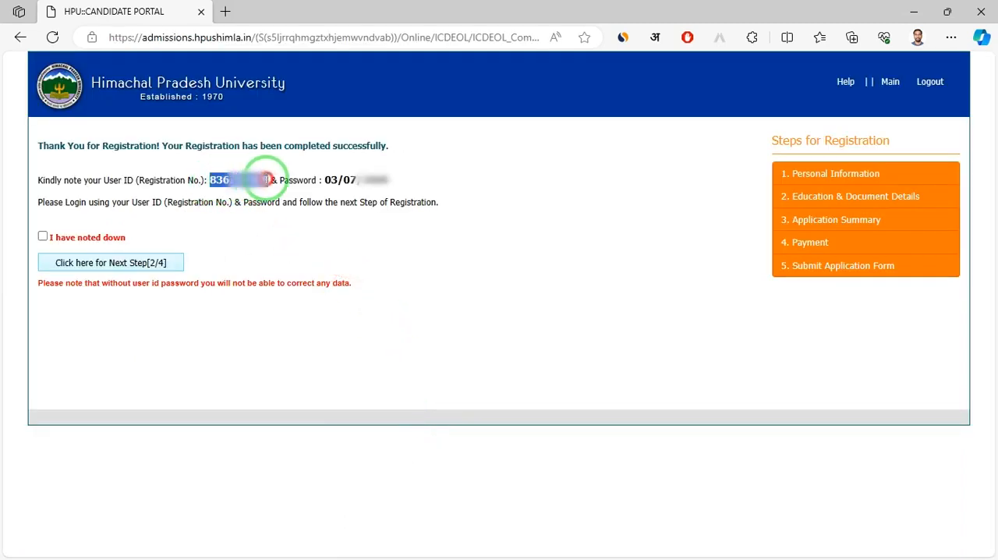
pyautogui.click(334, 179)
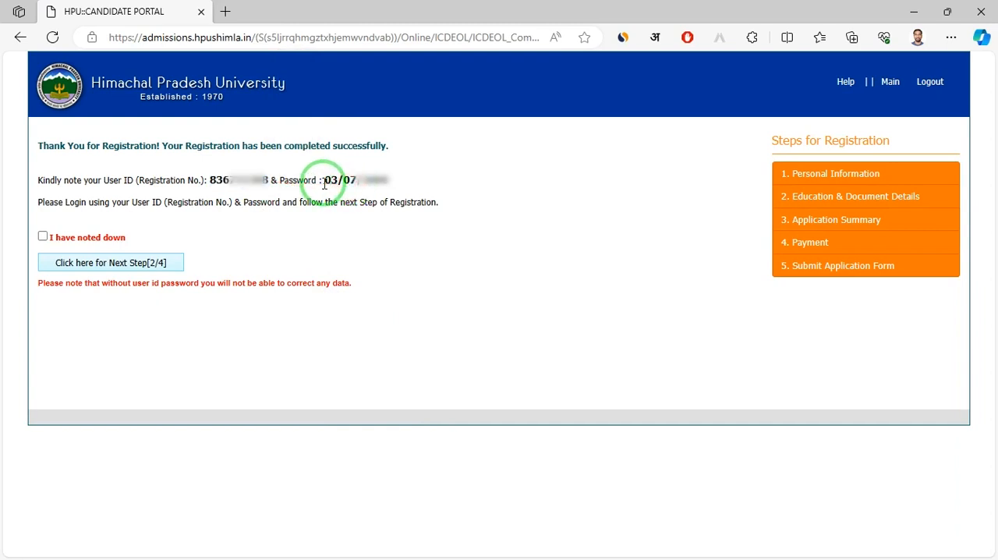
pyautogui.moveTo(330, 180); pyautogui.dragTo(382, 180)
pyautogui.tripleClick(296, 187)
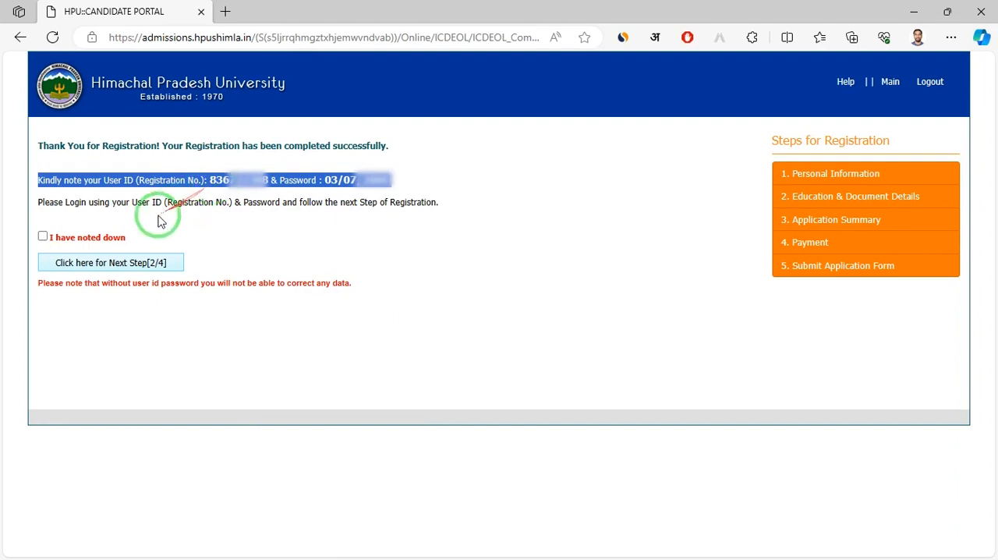
pyautogui.click(87, 238)
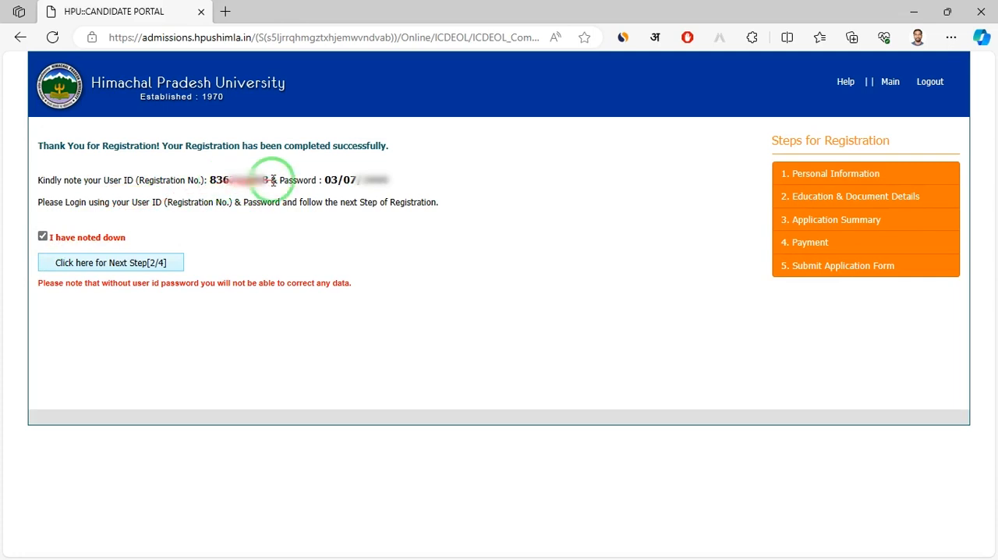
pyautogui.click(148, 265)
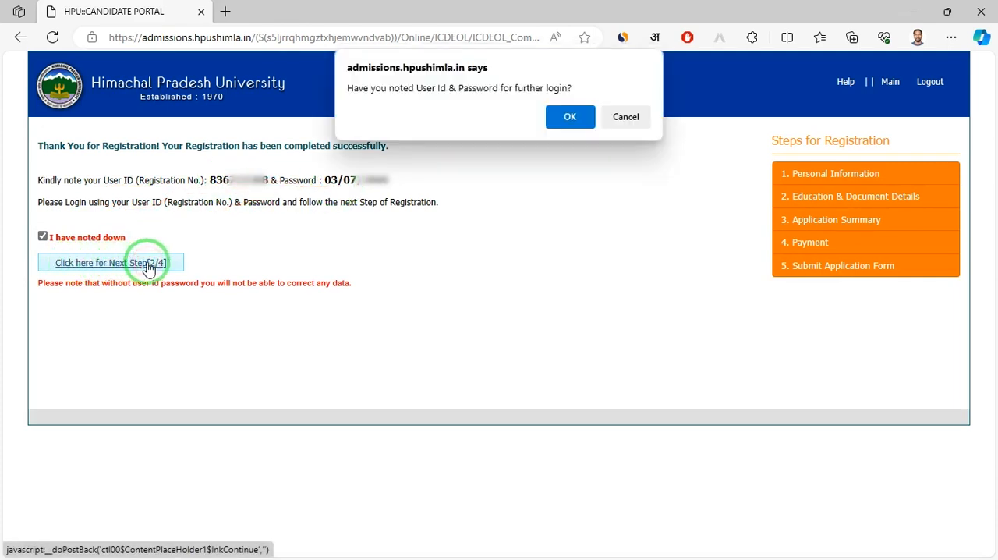
pyautogui.moveTo(431, 87); pyautogui.dragTo(524, 88)
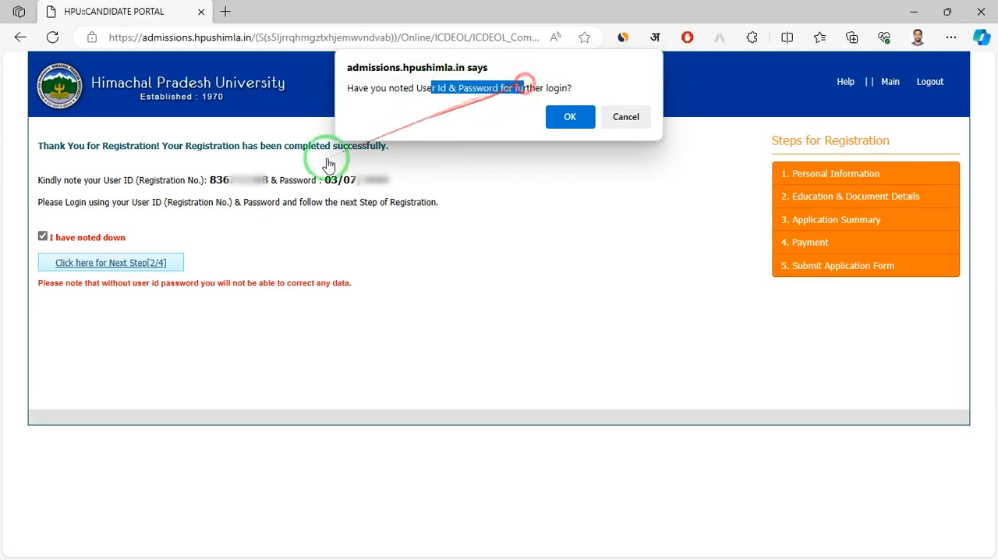
pyautogui.click(558, 114)
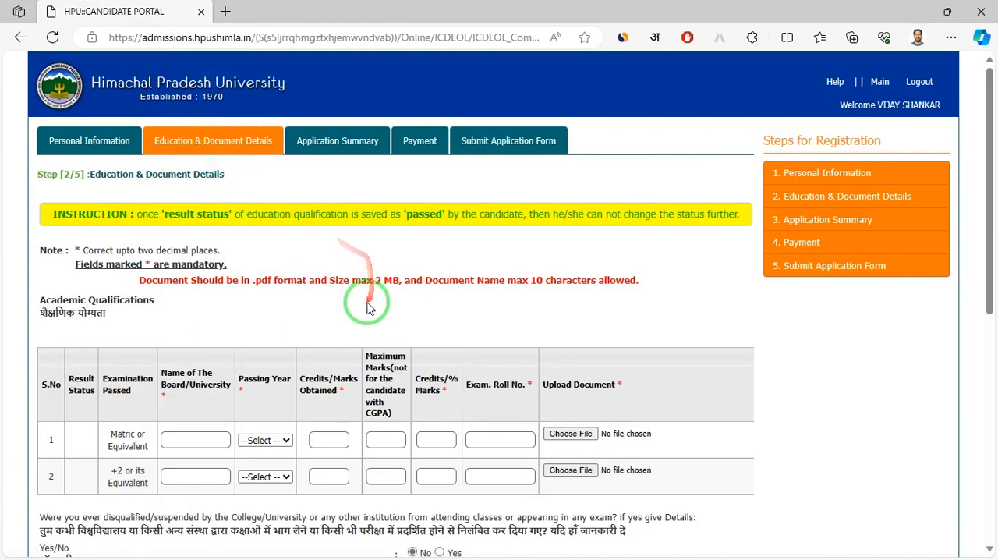
# Examine the format, file size and document name rules for the academic document uploads
pyautogui.scroll(-2, 361, 295)
pyautogui.moveTo(262, 128); pyautogui.dragTo(309, 128)
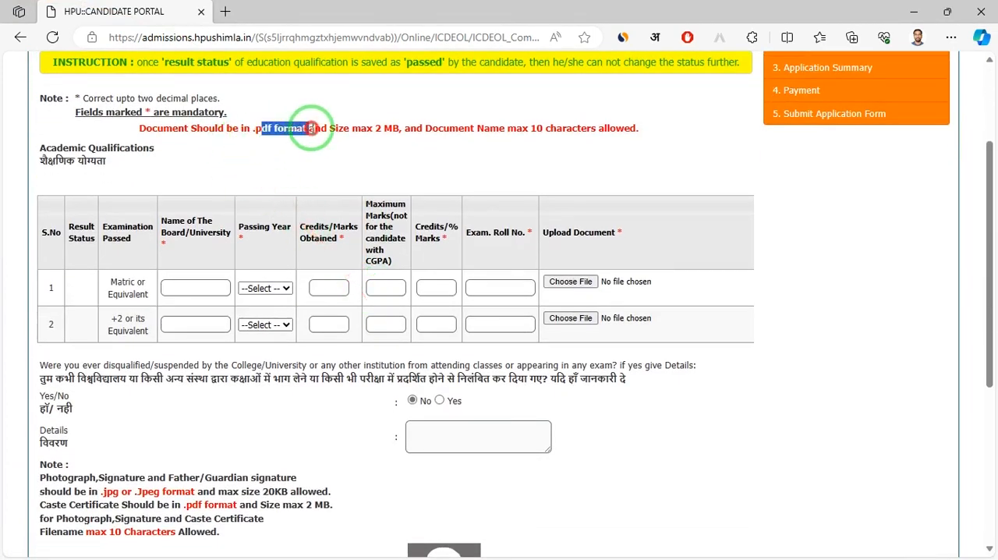
pyautogui.click(528, 128)
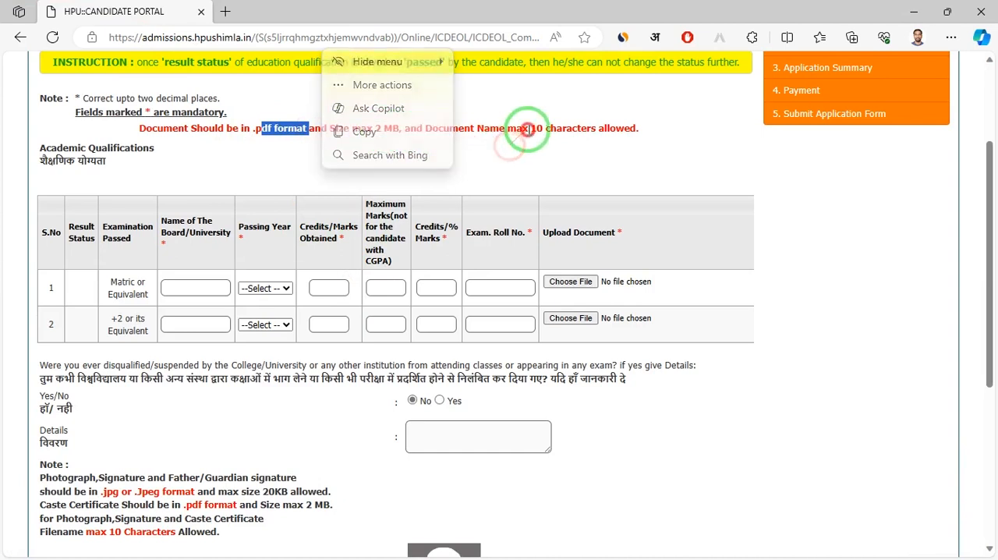
pyautogui.moveTo(355, 132); pyautogui.dragTo(583, 138)
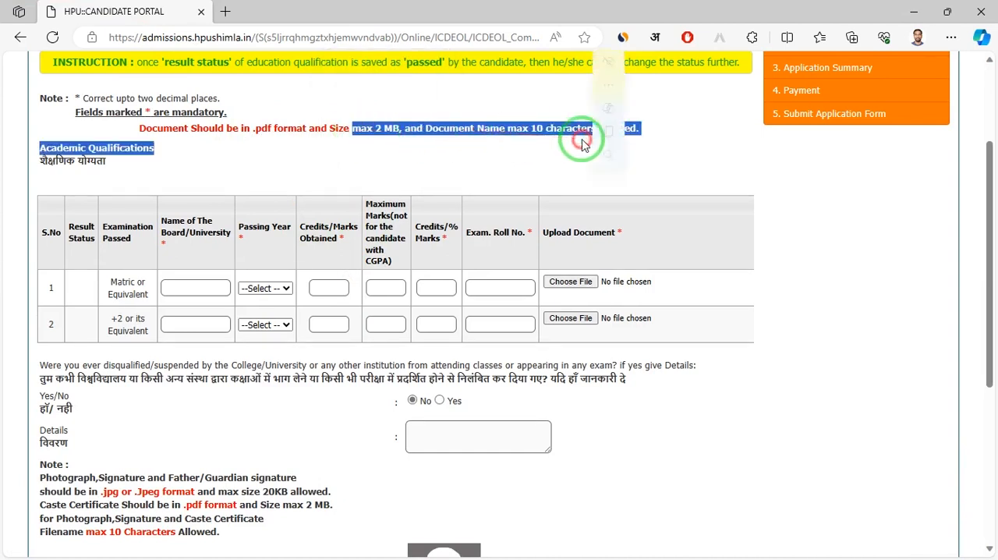
pyautogui.click(468, 139)
pyautogui.moveTo(431, 128); pyautogui.dragTo(629, 130)
pyautogui.moveTo(580, 133)
pyautogui.scroll(2, 314, 179)
pyautogui.scroll(-4, 312, 179)
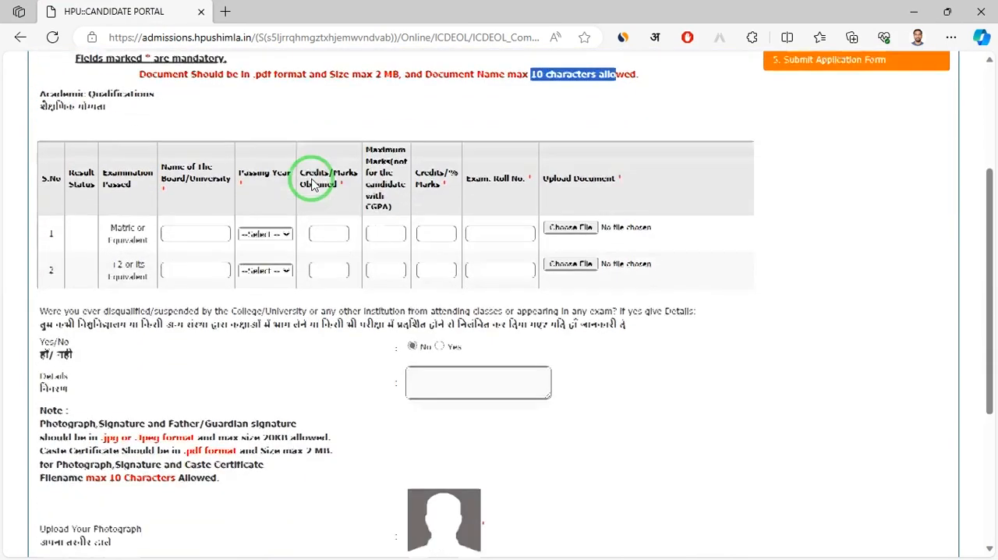
# Enter BOARD as the board name and choose 2022 as the passing year in the Matric row
pyautogui.moveTo(110, 130); pyautogui.dragTo(145, 140)
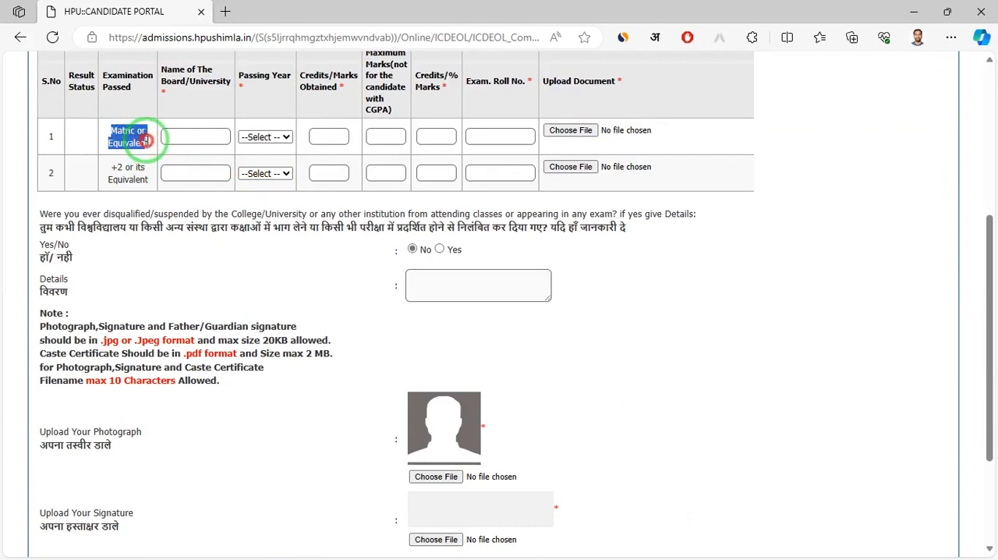
pyautogui.click(234, 212)
pyautogui.click(185, 139)
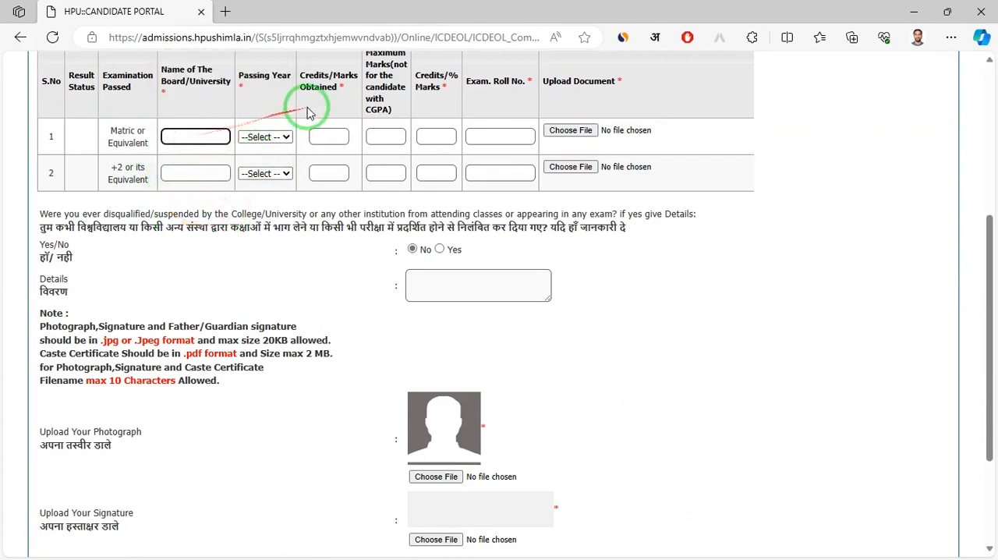
pyautogui.write('BOARD')
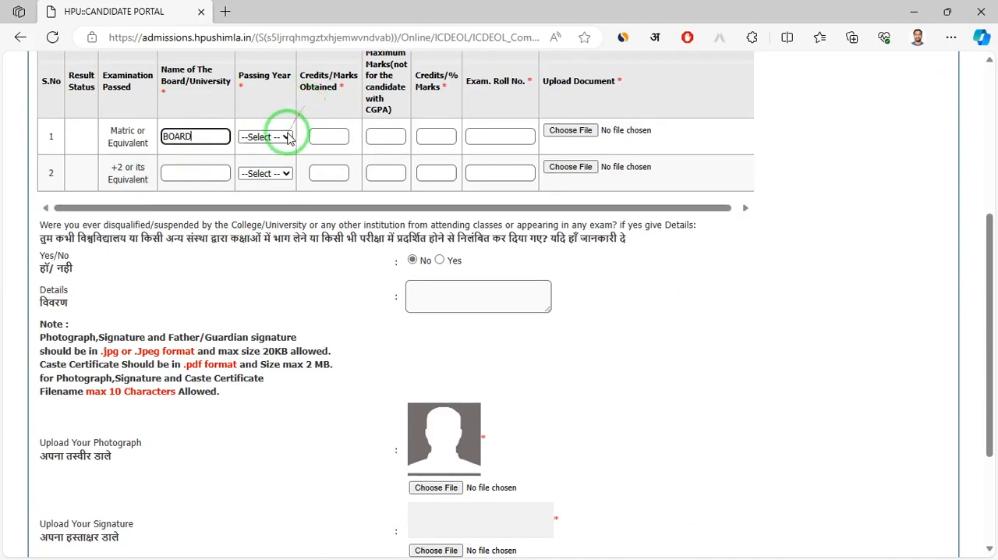
pyautogui.click(287, 137)
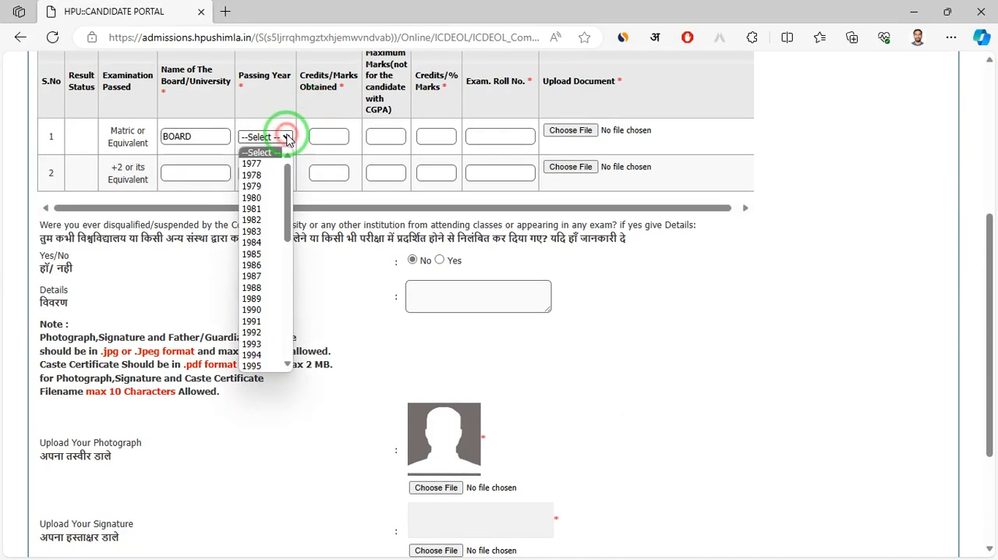
pyautogui.scroll(-7, 268, 224)
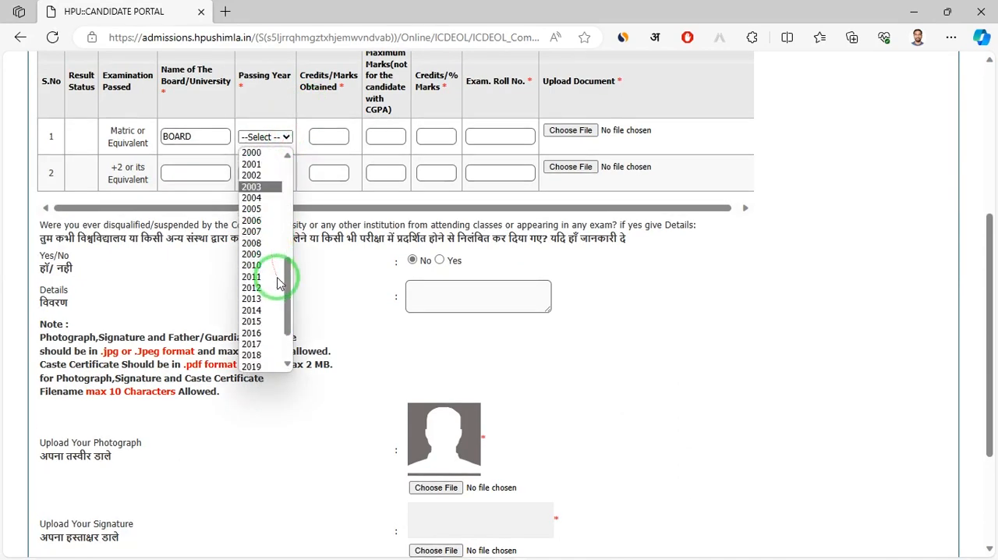
pyautogui.click(265, 344)
# Fill the Matric row with 410 marks obtained, 500 maximum marks, 82 percent and the exam roll number
pyautogui.click(328, 136)
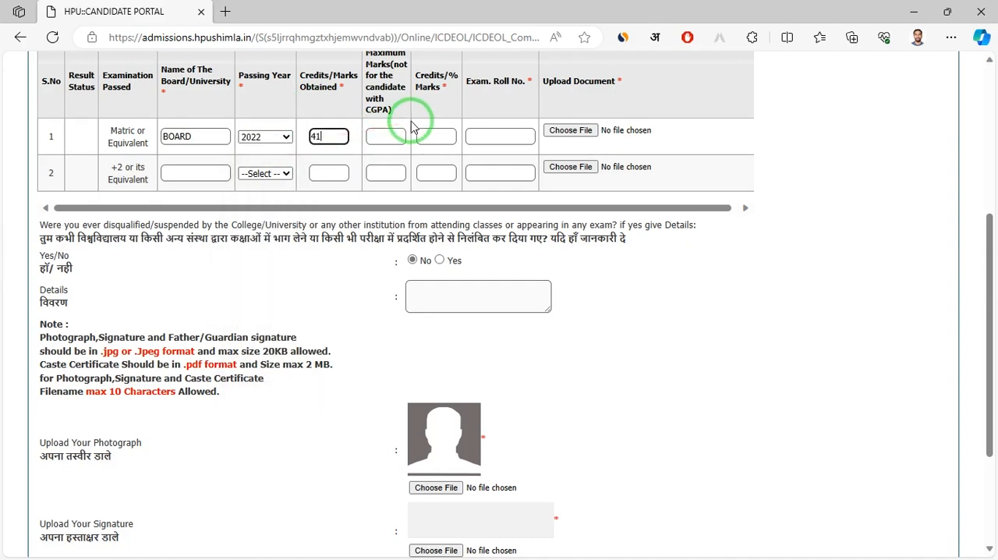
pyautogui.click(388, 136)
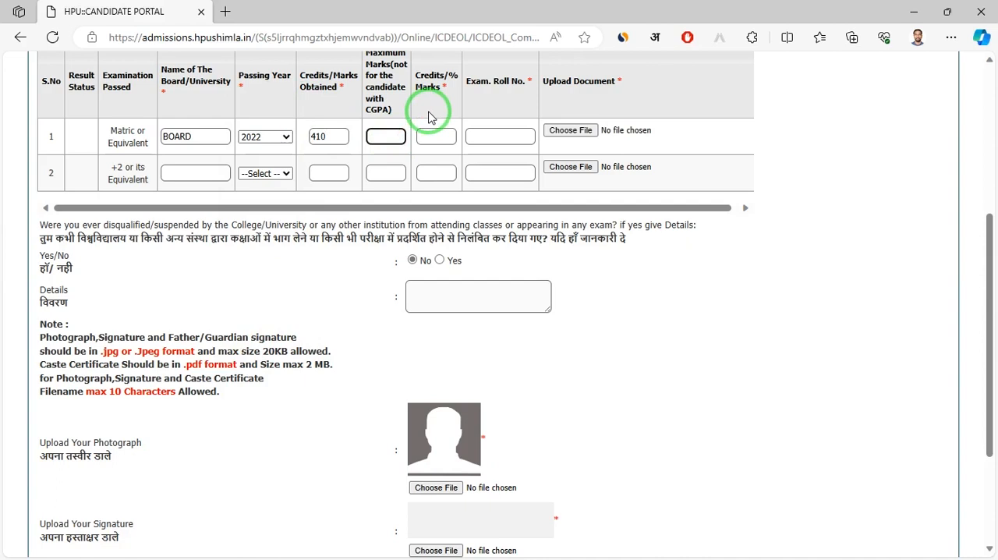
pyautogui.click(426, 133)
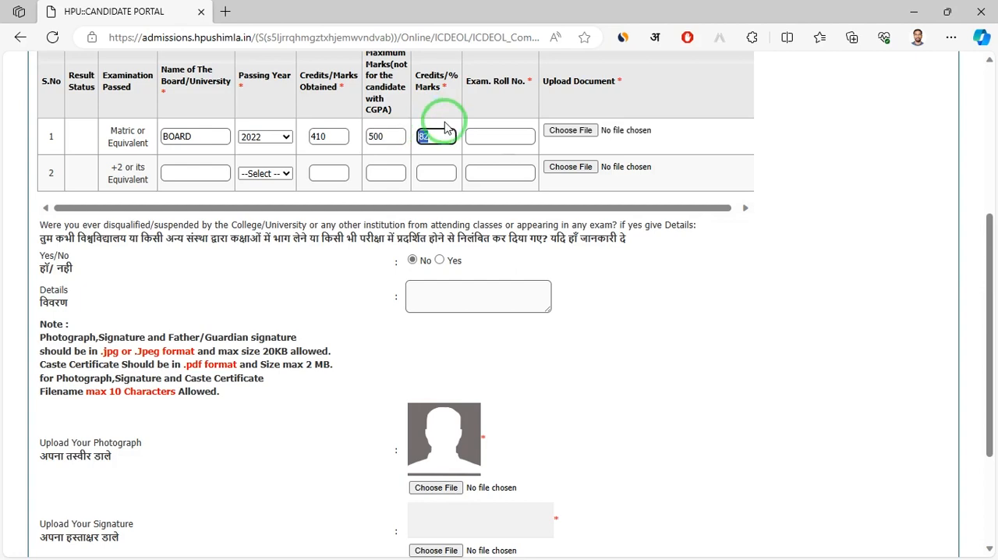
pyautogui.moveTo(481, 82); pyautogui.dragTo(483, 120)
pyautogui.click(478, 139)
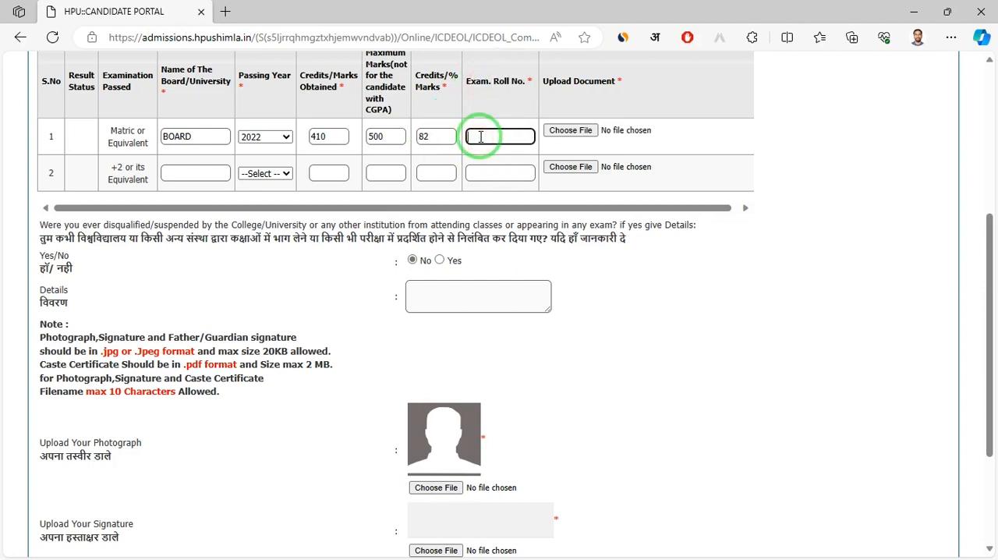
# Attach marks.pdf from the online form folder on the Desktop as the Matric document
pyautogui.click(575, 131)
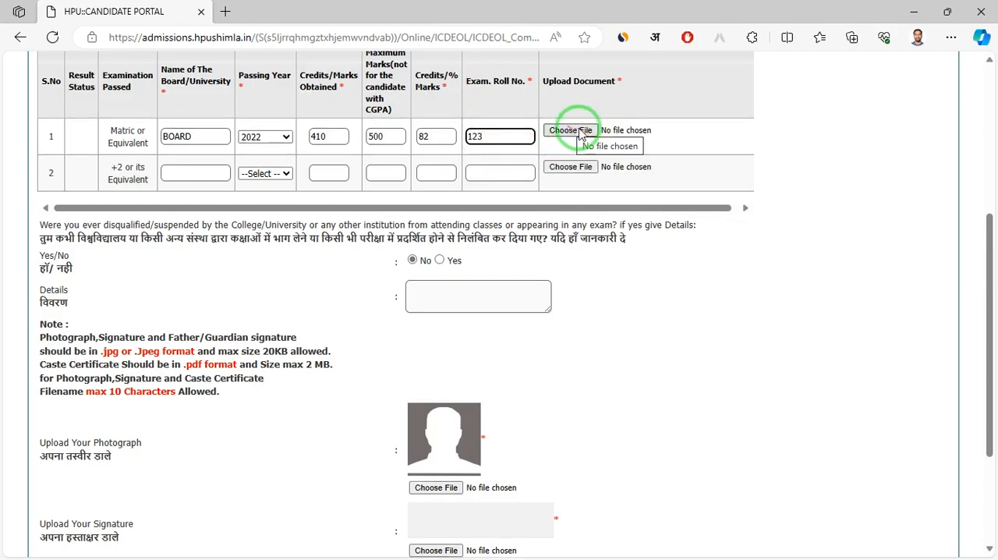
pyautogui.scroll(2, 579, 136)
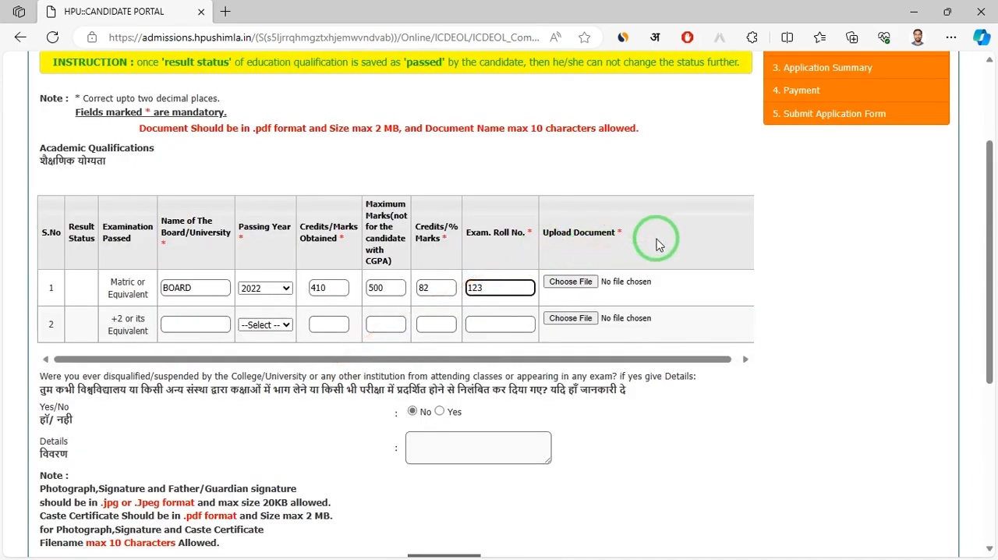
pyautogui.scroll(2, 659, 245)
pyautogui.scroll(-2, 651, 253)
pyautogui.scroll(1, 604, 272)
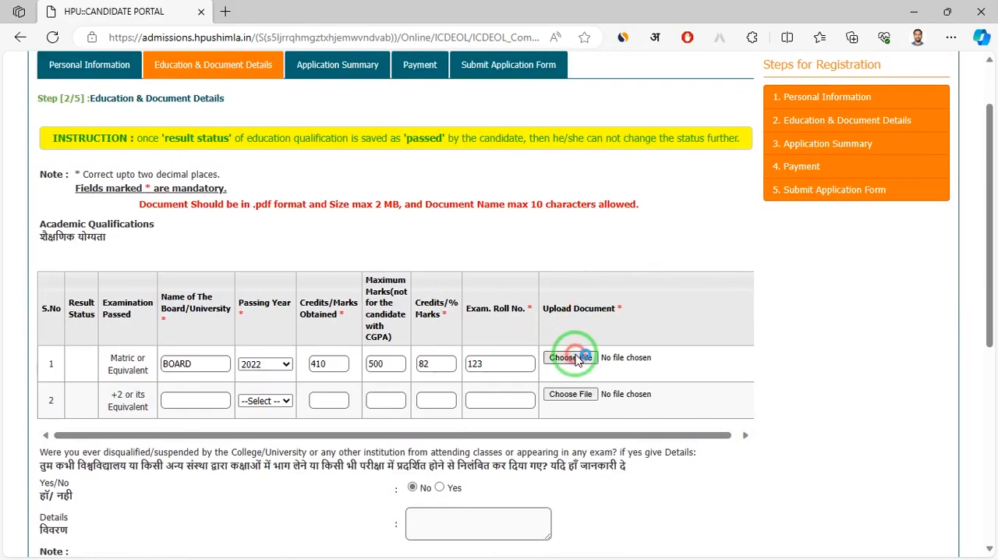
pyautogui.click(576, 360)
pyautogui.click(61, 195)
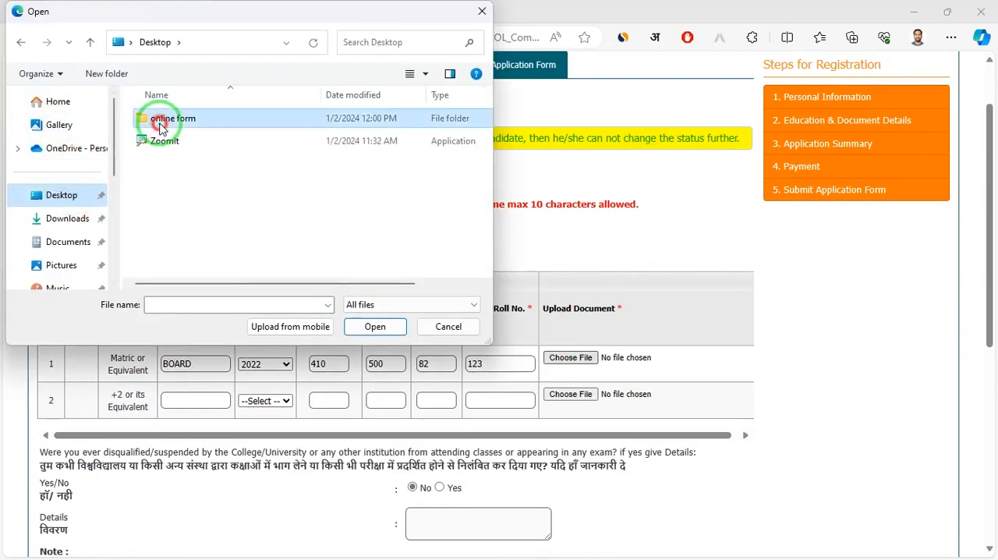
pyautogui.doubleClick(156, 122)
pyautogui.scroll(-15, 320, 211)
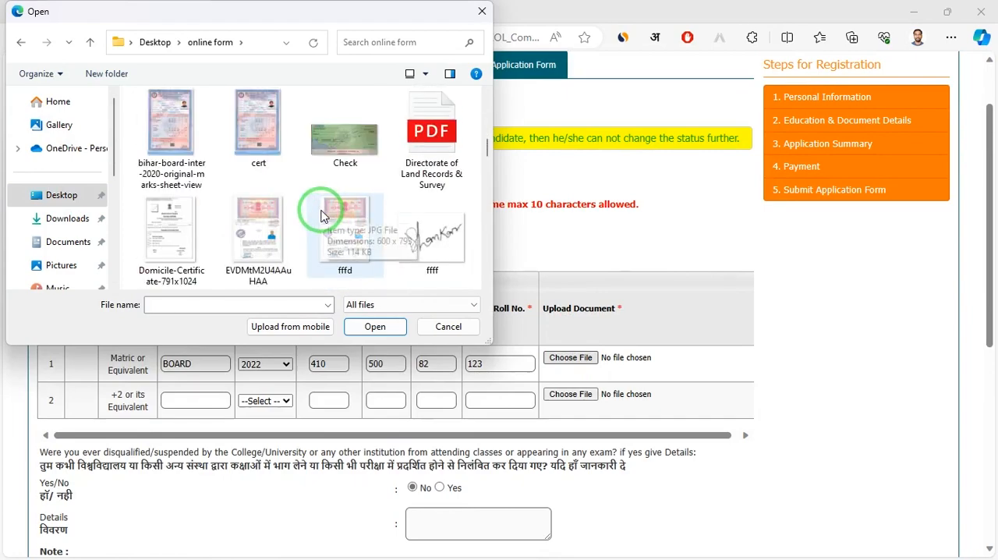
pyautogui.click(277, 144)
pyautogui.click(374, 326)
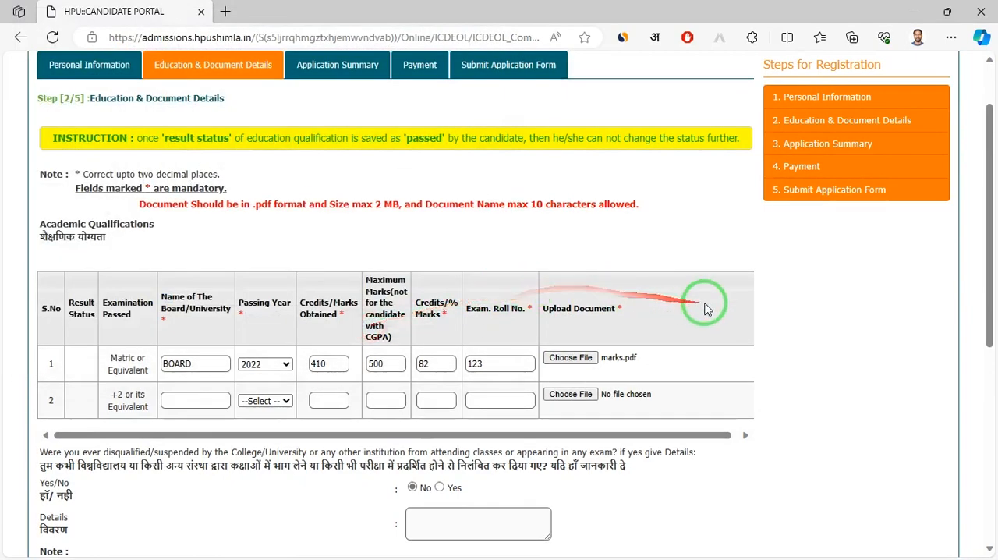
# Complete the +2 row with BOARD NAME, 2023, 400 of 500 marks, 80 percent, the roll number and marks.pdf, and set the Matric year to 2021
pyautogui.scroll(-2, 698, 305)
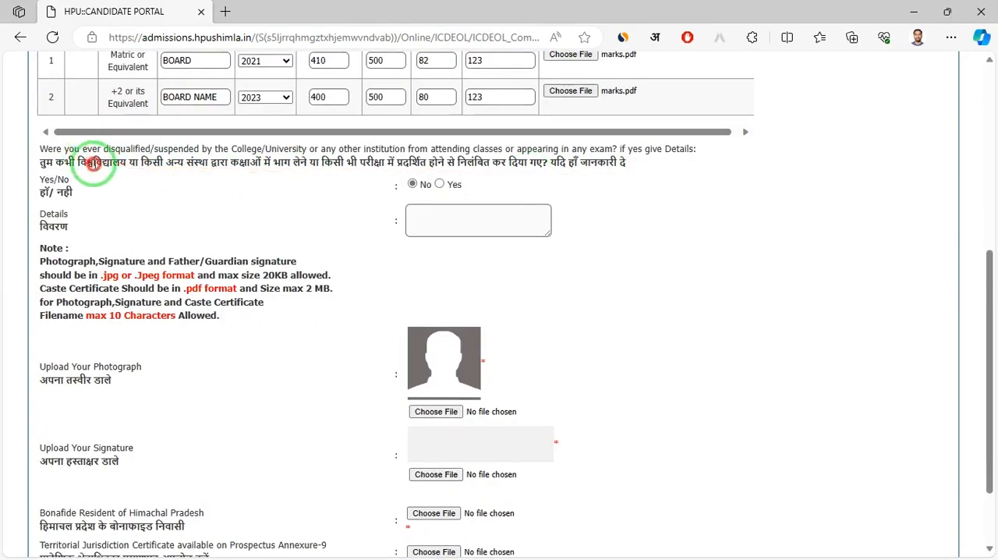
pyautogui.moveTo(94, 162); pyautogui.dragTo(597, 167)
pyautogui.click(539, 182)
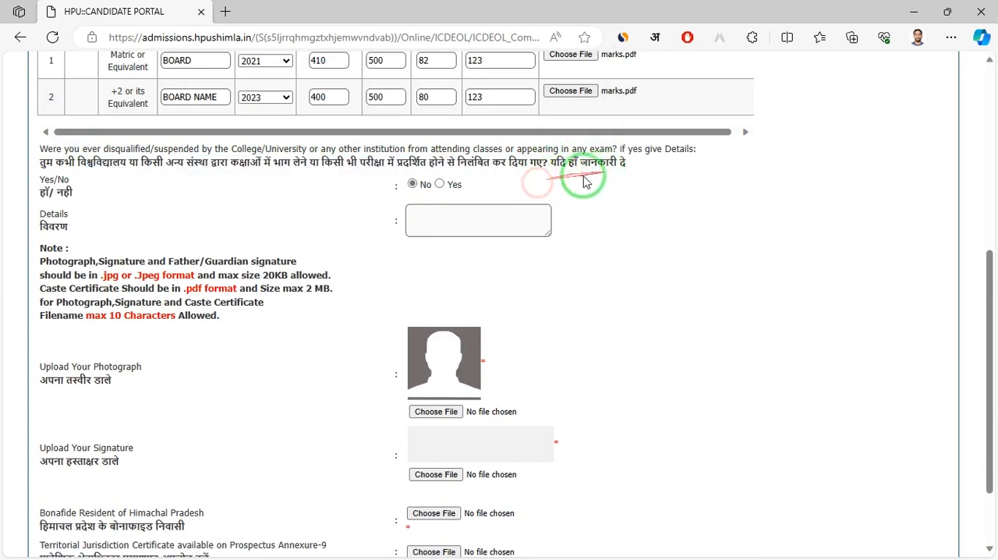
# Try Yes for the disqualification question, restore No, and examine the format and size rules for the photograph, signature and certificate files
pyautogui.click(442, 187)
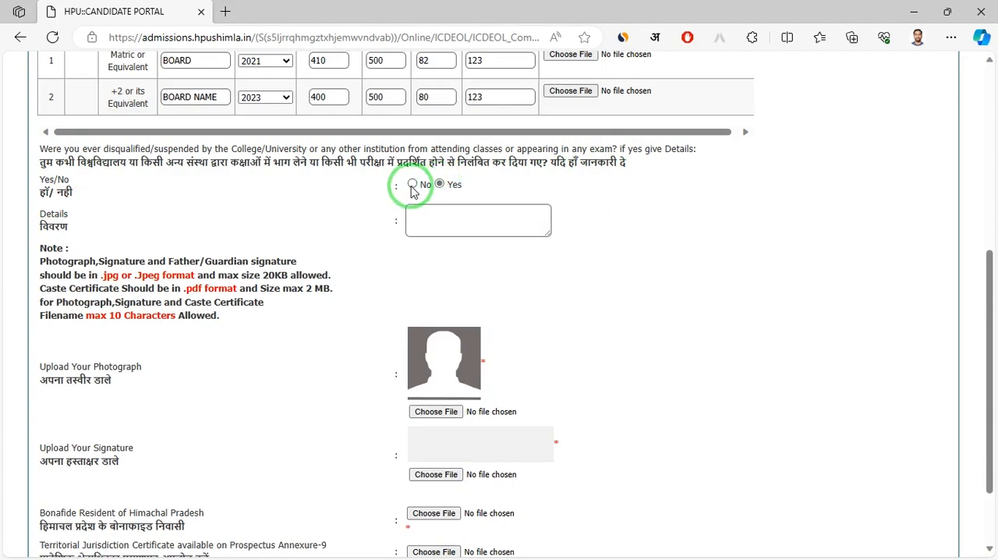
pyautogui.scroll(-1, 258, 265)
pyautogui.moveTo(107, 200); pyautogui.dragTo(289, 241)
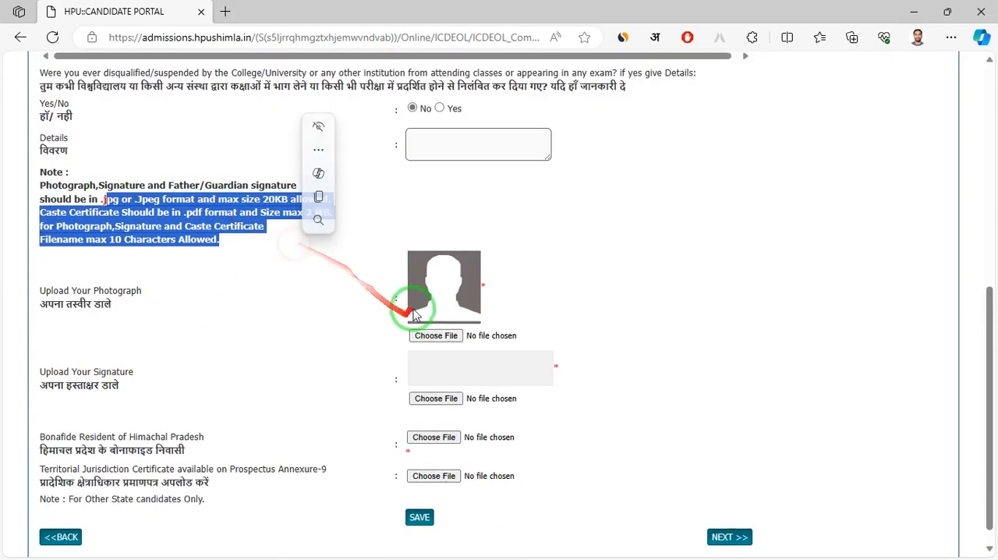
pyautogui.click(463, 292)
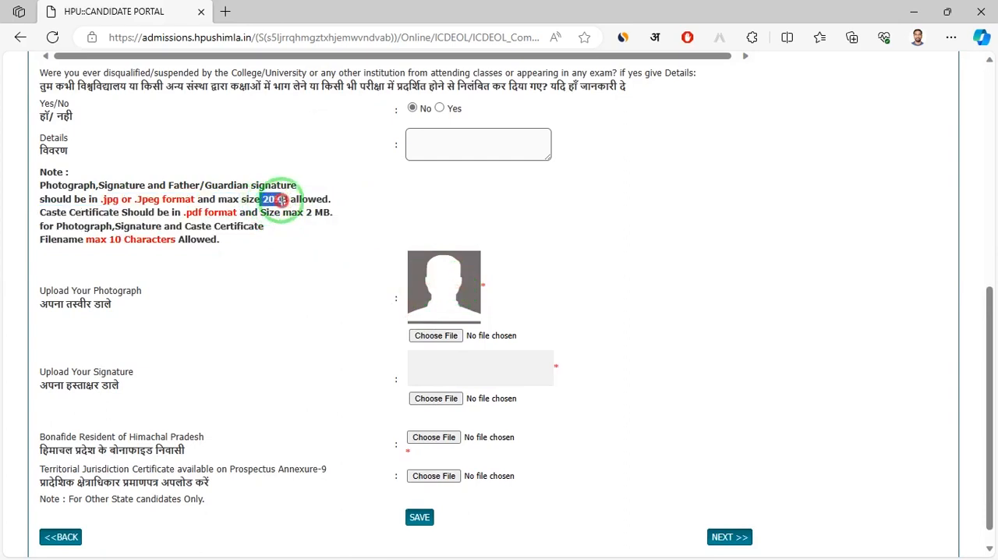
pyautogui.click(327, 306)
pyautogui.scroll(-1, 326, 305)
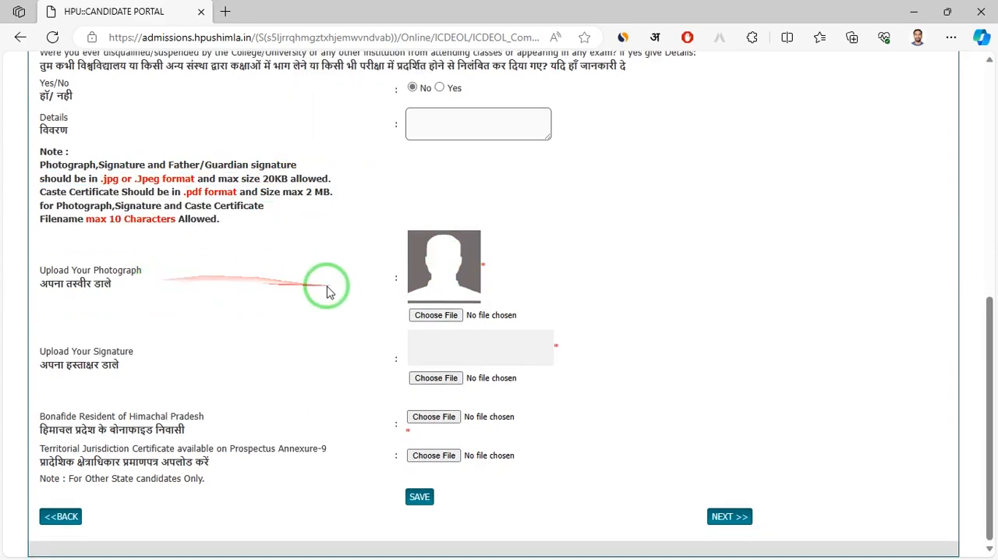
# Upload the candidate's JPG photograph from the online form folder
pyautogui.click(437, 315)
pyautogui.scroll(-12, 261, 171)
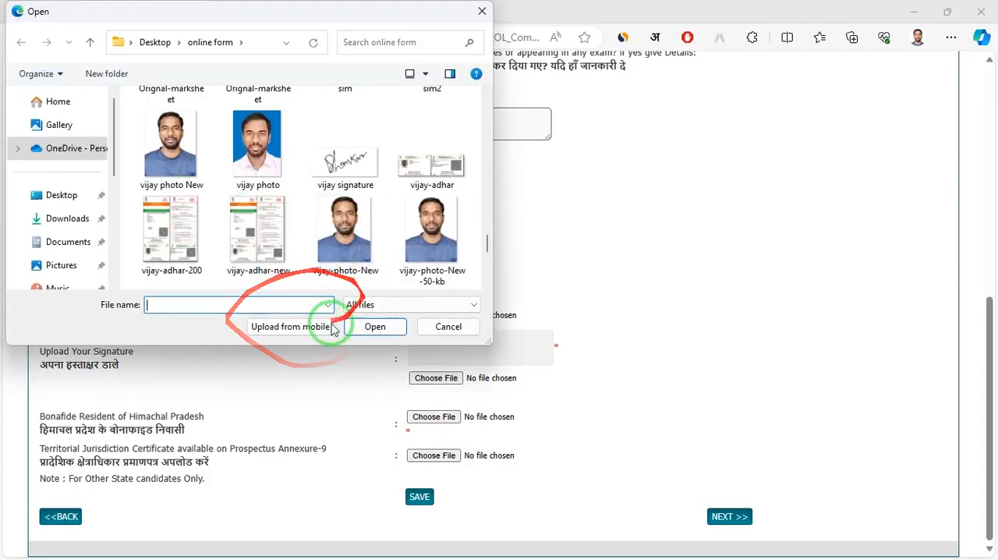
pyautogui.click(352, 233)
pyautogui.click(380, 331)
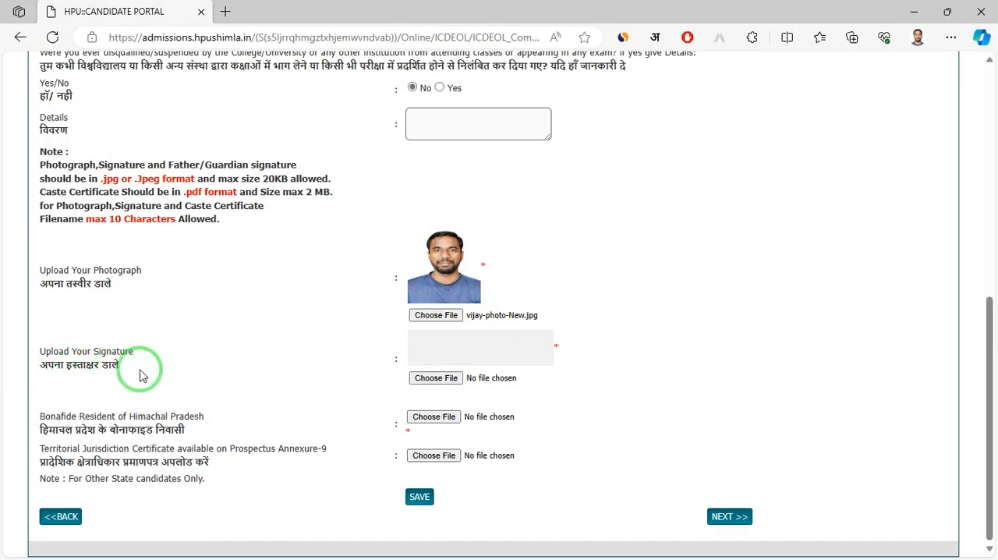
# Upload sig-h.JPG--ga.jpg from the online form folder as the candidate's signature
pyautogui.click(425, 378)
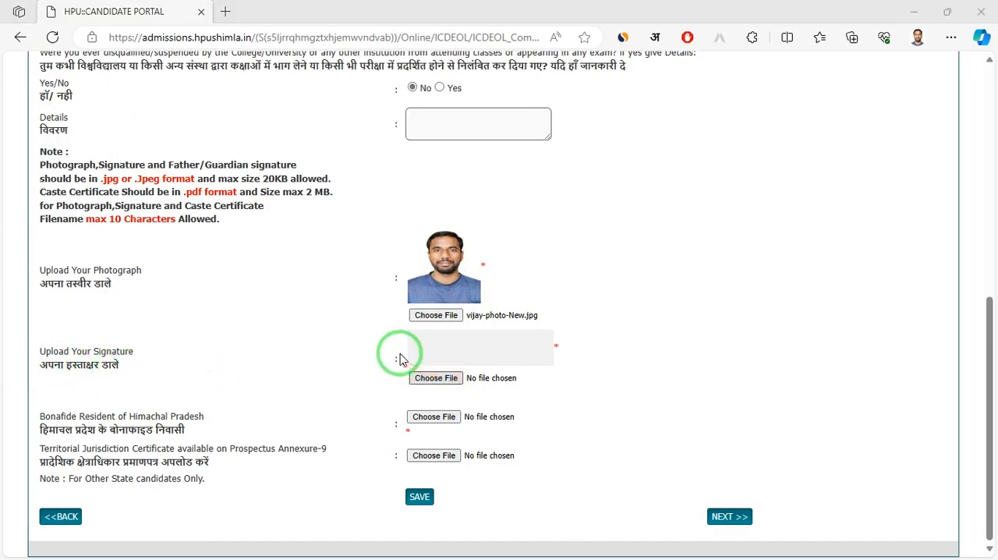
pyautogui.scroll(-10, 287, 211)
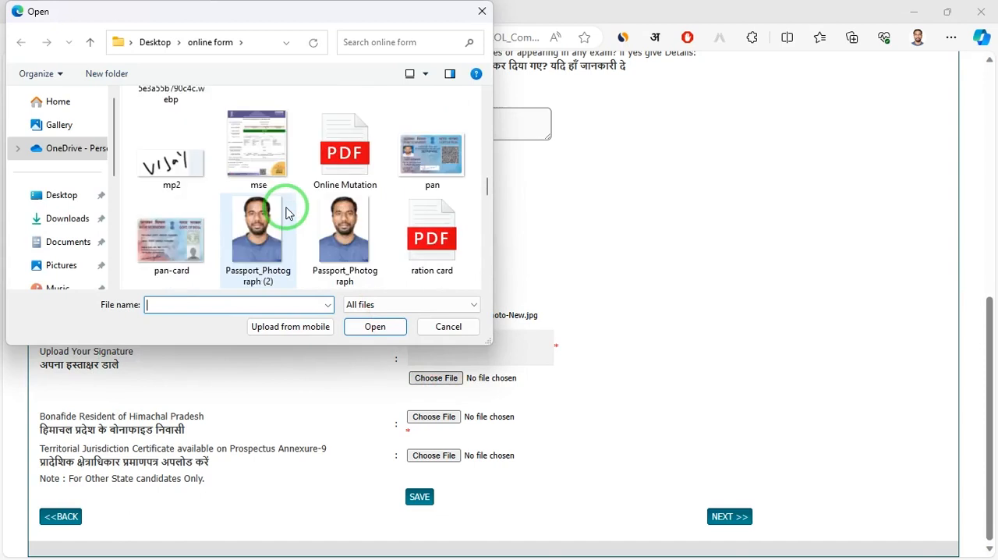
pyautogui.scroll(-3, 286, 209)
pyautogui.doubleClick(276, 142)
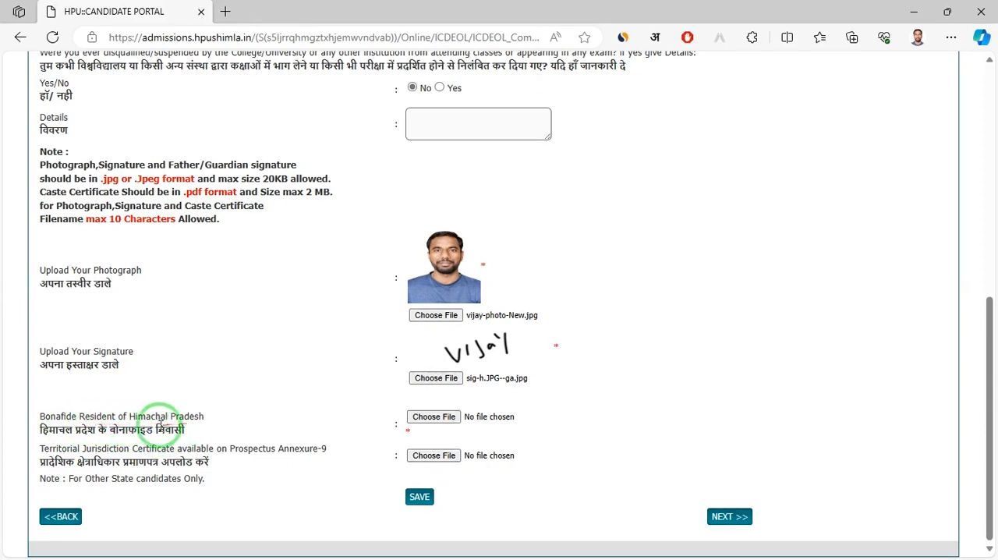
# Attach marks.pdf as the Bonafide Resident of Himachal Pradesh certificate
pyautogui.click(433, 417)
pyautogui.scroll(-2, 259, 255)
pyautogui.doubleClick(260, 255)
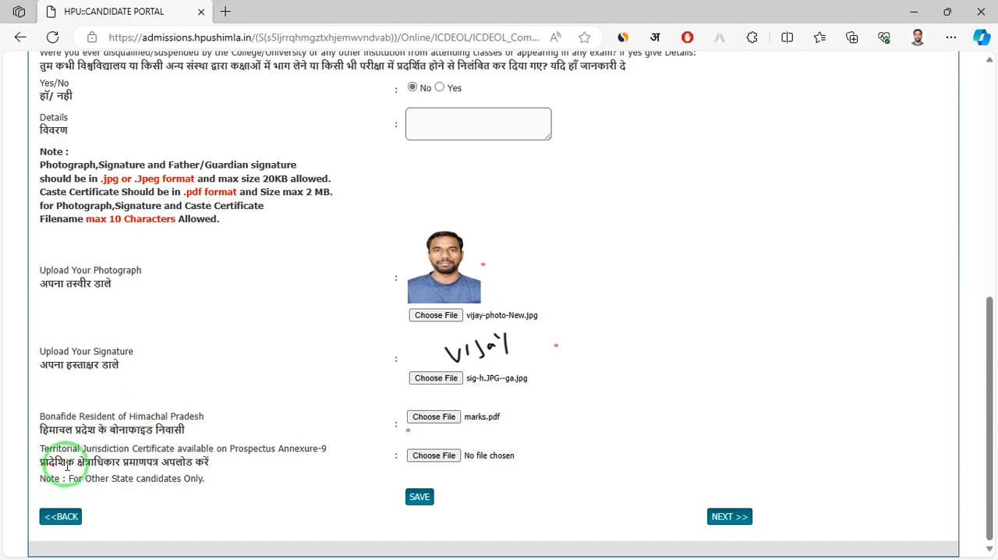
# Save the education and document details without a Territorial Jurisdiction certificate and continue to the Application Summary step
pyautogui.moveTo(102, 463); pyautogui.dragTo(234, 468)
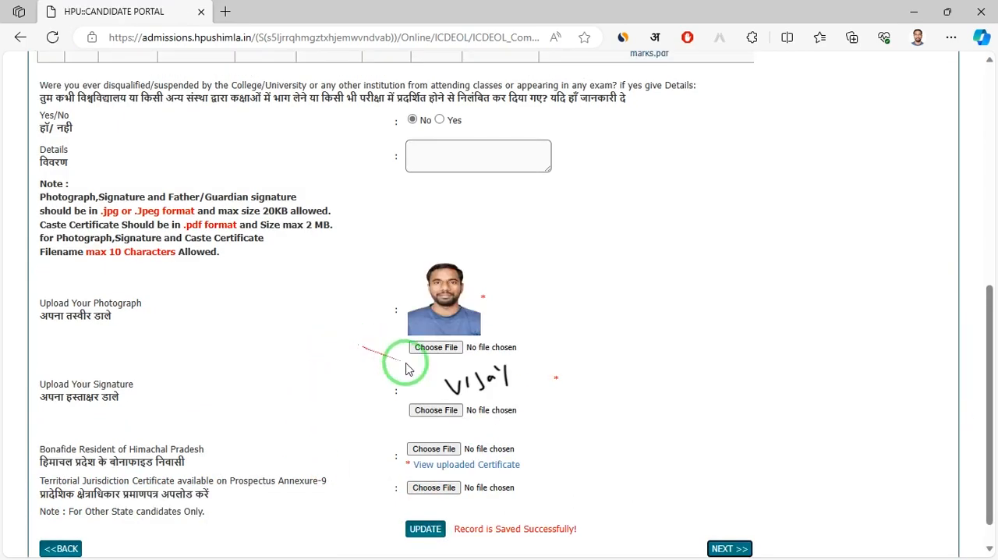
pyautogui.scroll(-1, 728, 441)
pyautogui.scroll(2, 729, 441)
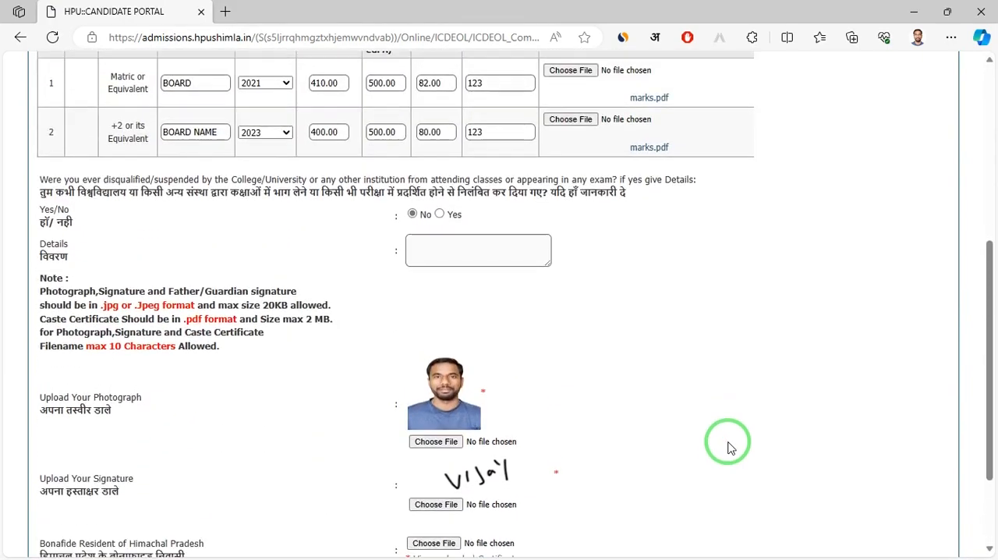
pyautogui.scroll(-2, 729, 447)
pyautogui.click(733, 516)
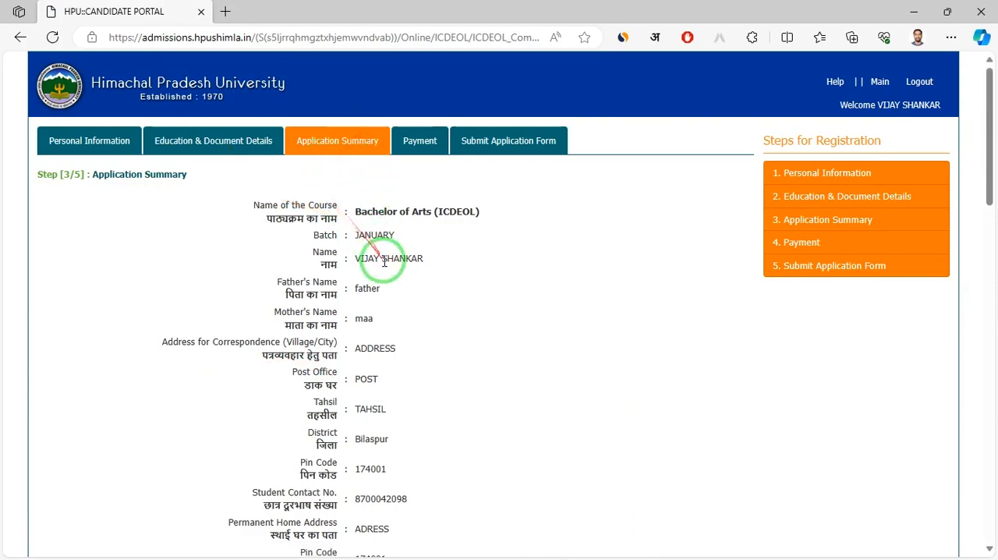
# Review the whole application summary, then save it and proceed to the Payment step
pyautogui.scroll(-8, 383, 263)
pyautogui.scroll(-8, 383, 263)
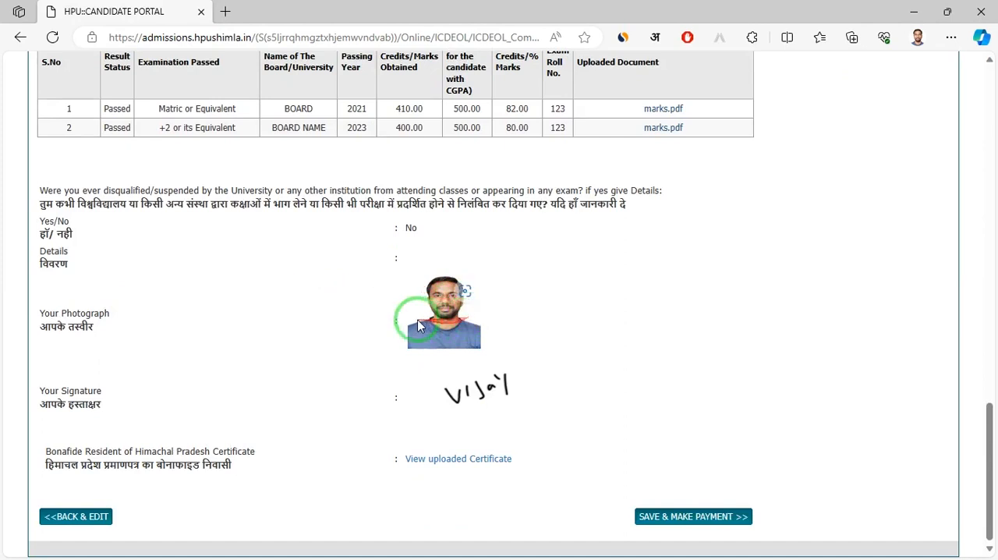
pyautogui.click(693, 515)
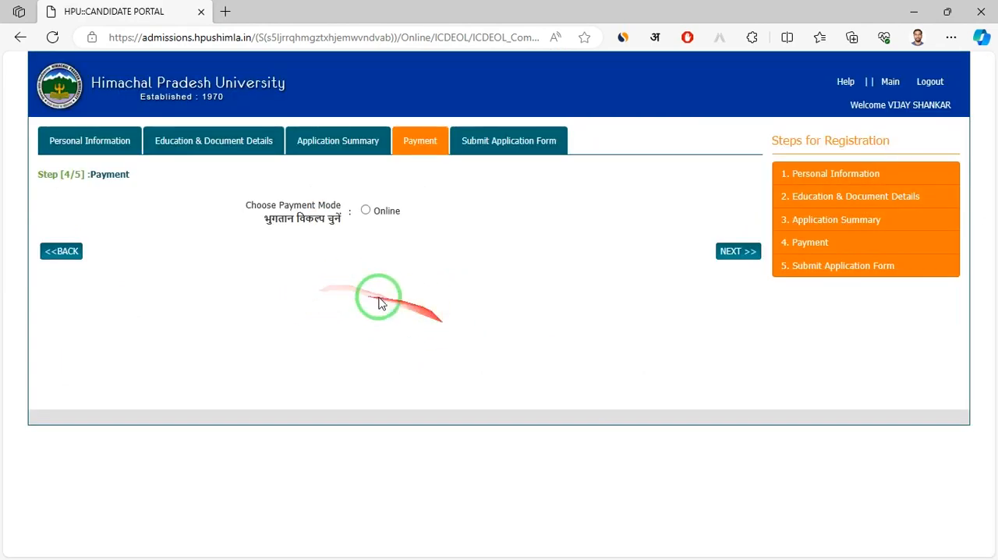
# Choose Online as the payment mode, continue to the payment gateway selection and dismiss the page translation offer
pyautogui.click(366, 211)
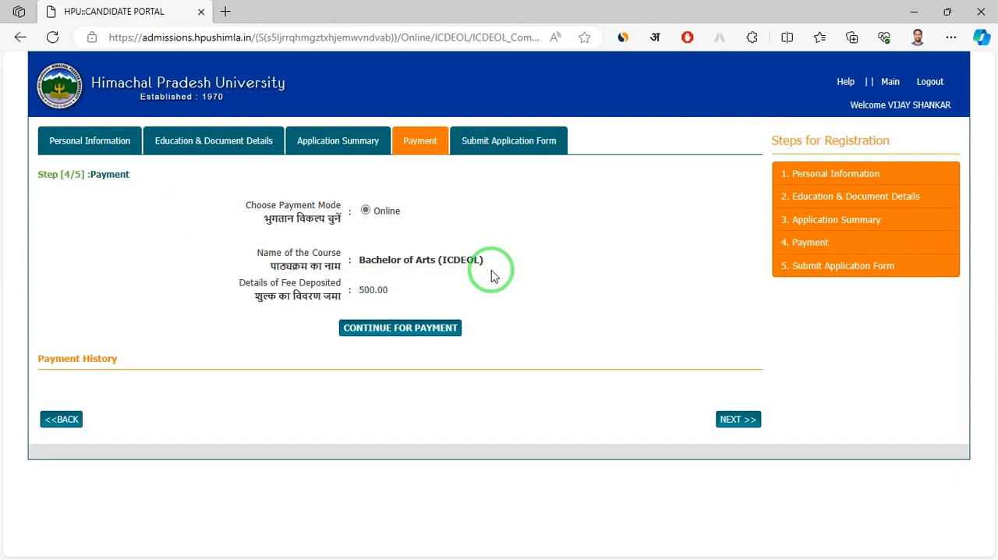
pyautogui.click(414, 329)
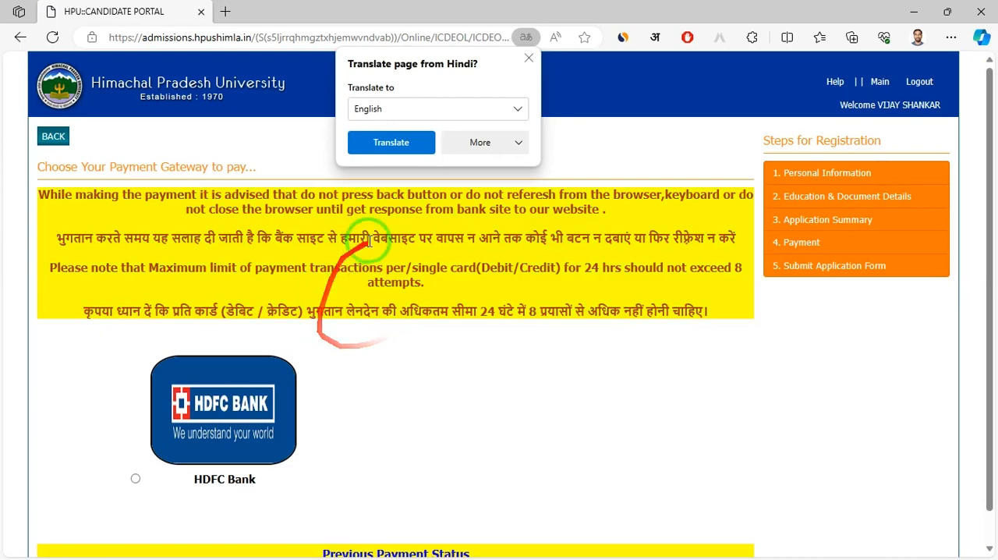
pyautogui.click(595, 22)
pyautogui.scroll(-1, 437, 327)
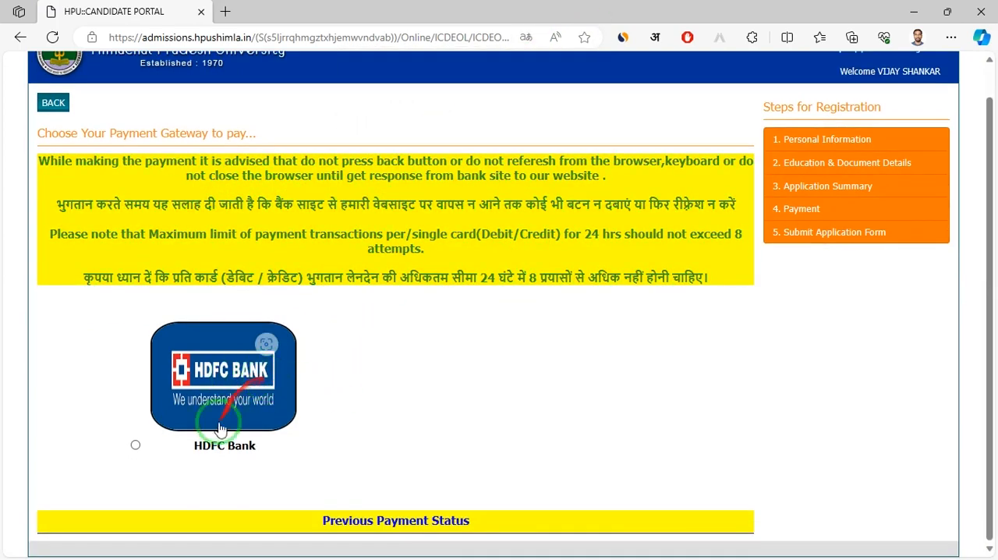
# Select HDFC Bank as the payment gateway and continue to its payment page
pyautogui.click(135, 445)
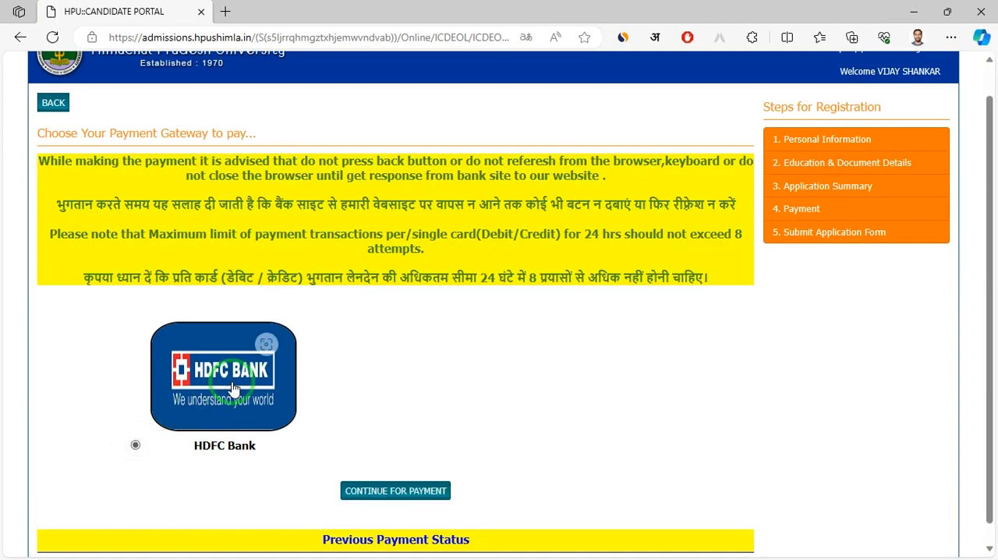
pyautogui.scroll(-1, 234, 389)
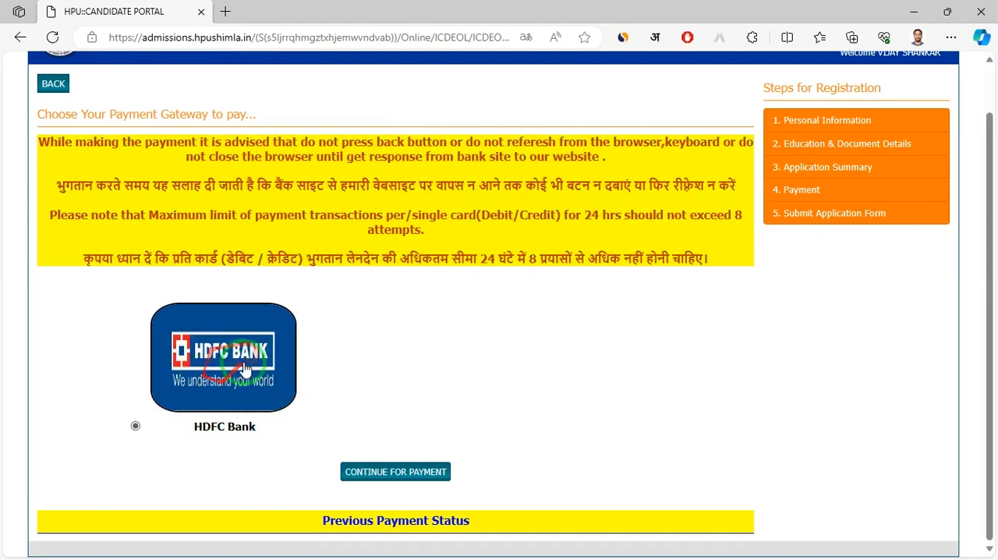
pyautogui.click(398, 472)
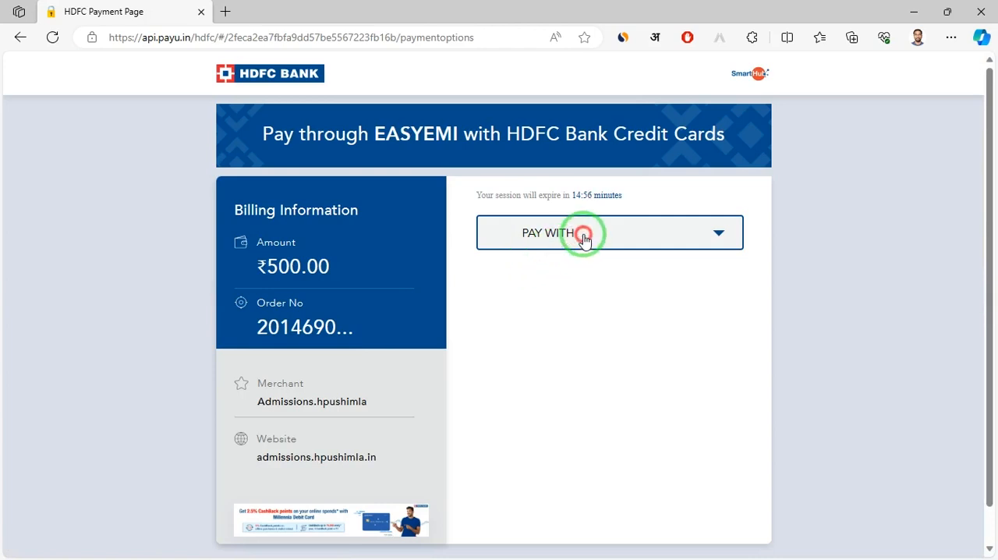
# Choose UPI as the payment method, expand Google Pay among the UPI options and check its available UPI ID handles
pyautogui.click(584, 238)
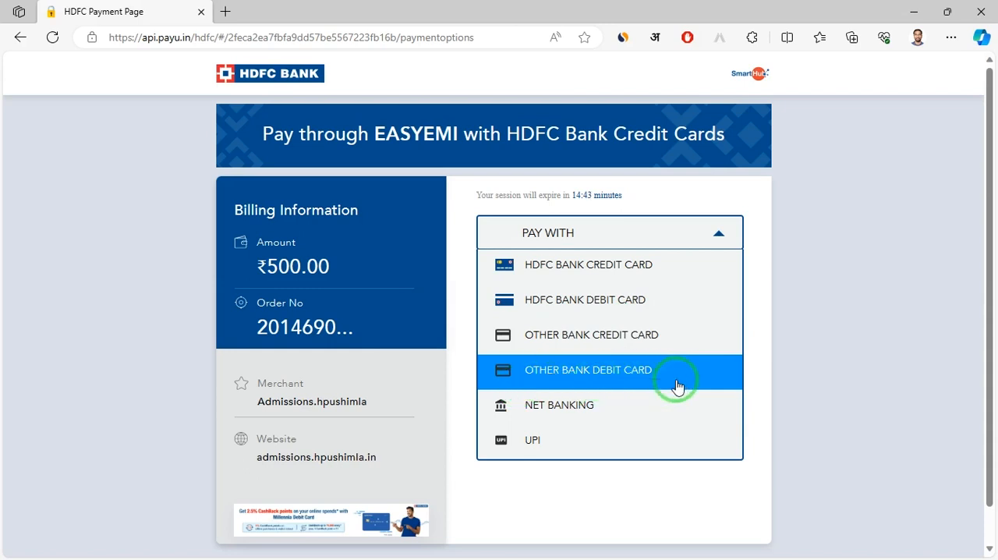
pyautogui.click(577, 443)
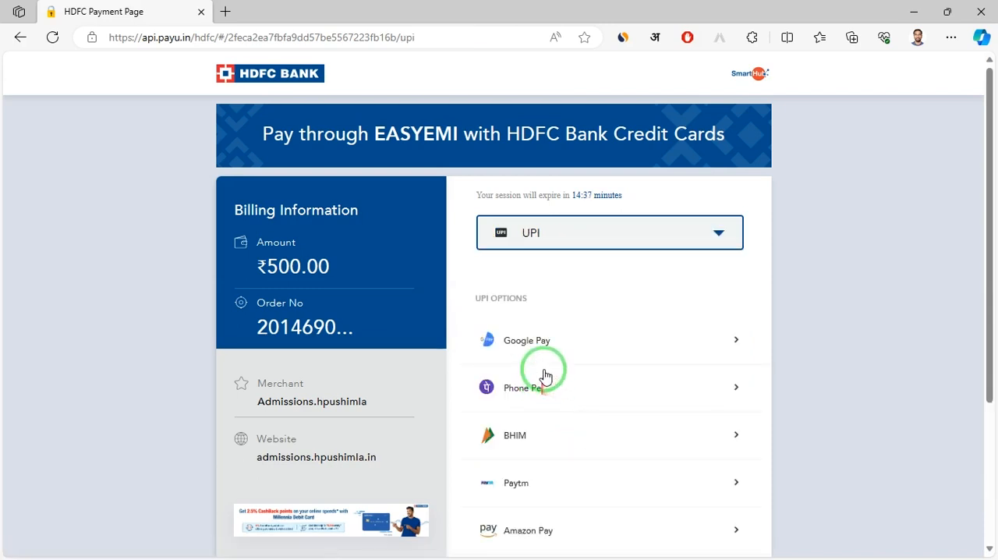
pyautogui.scroll(-1, 543, 373)
pyautogui.scroll(-1, 544, 373)
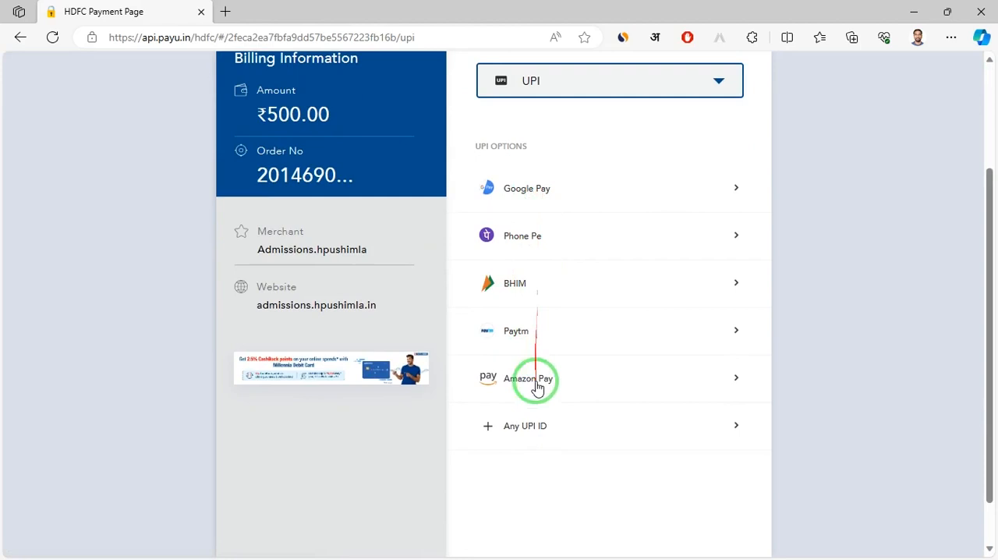
pyautogui.click(580, 199)
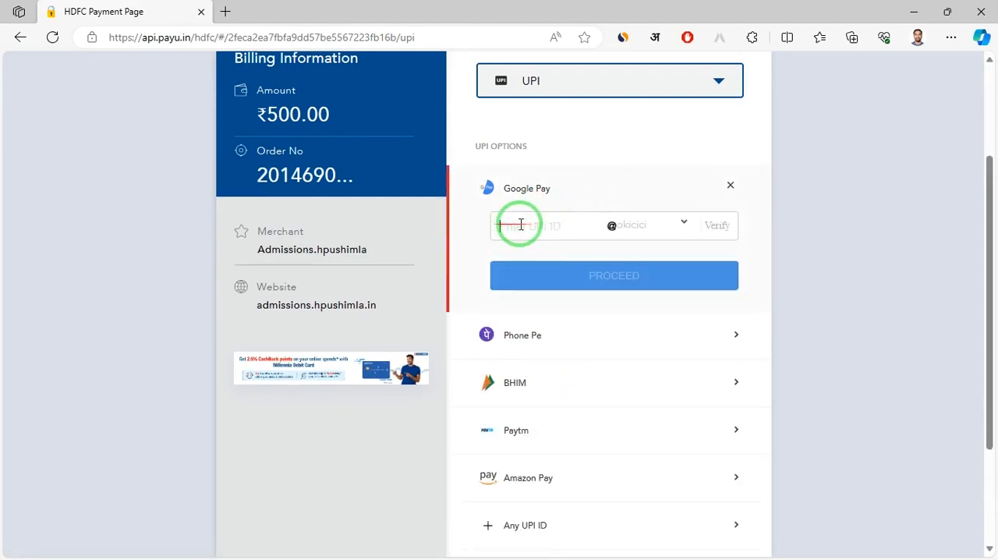
pyautogui.click(633, 227)
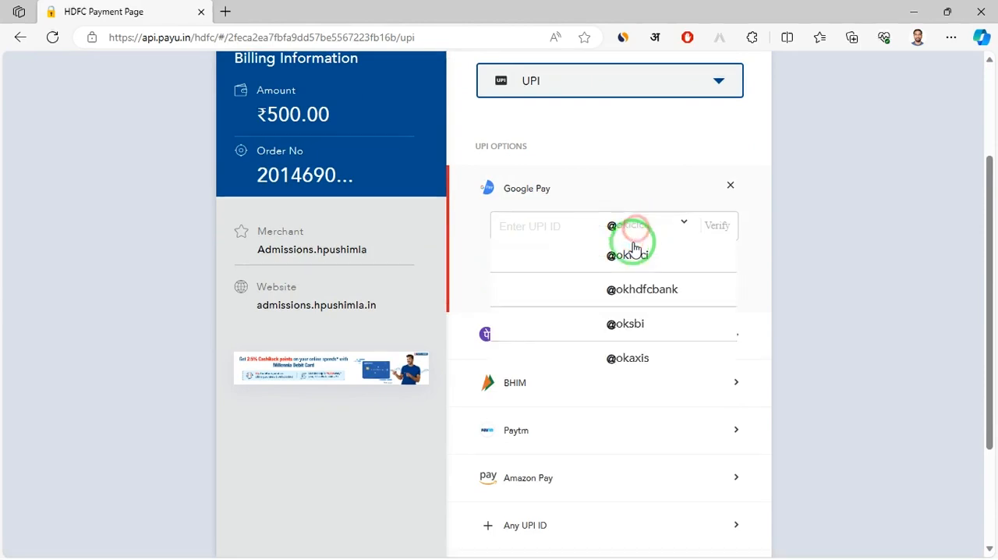
pyautogui.click(589, 251)
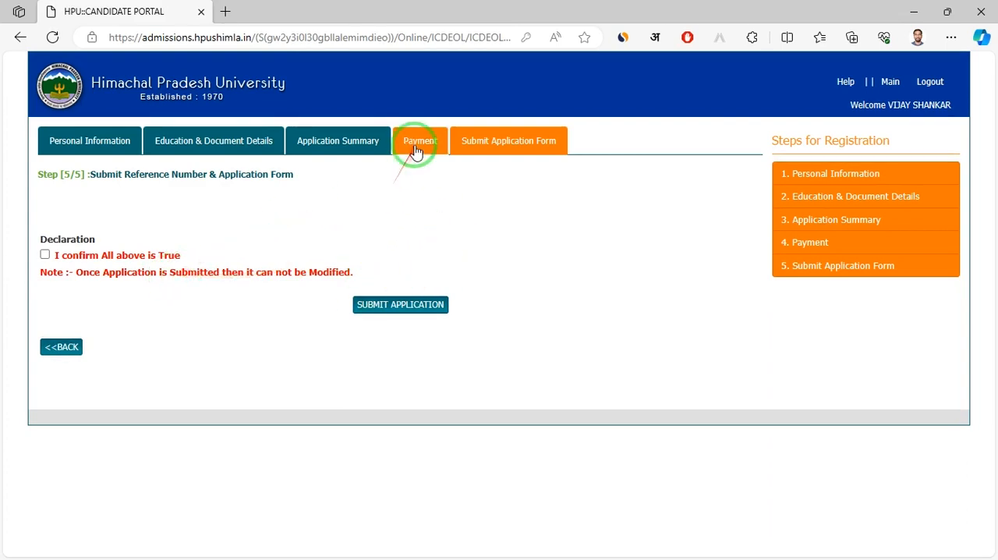
# Revisit the Payment step, return to Submit Application Form, and try to submit the application with the "I confirm All above is True" declaration accepted
pyautogui.click(411, 148)
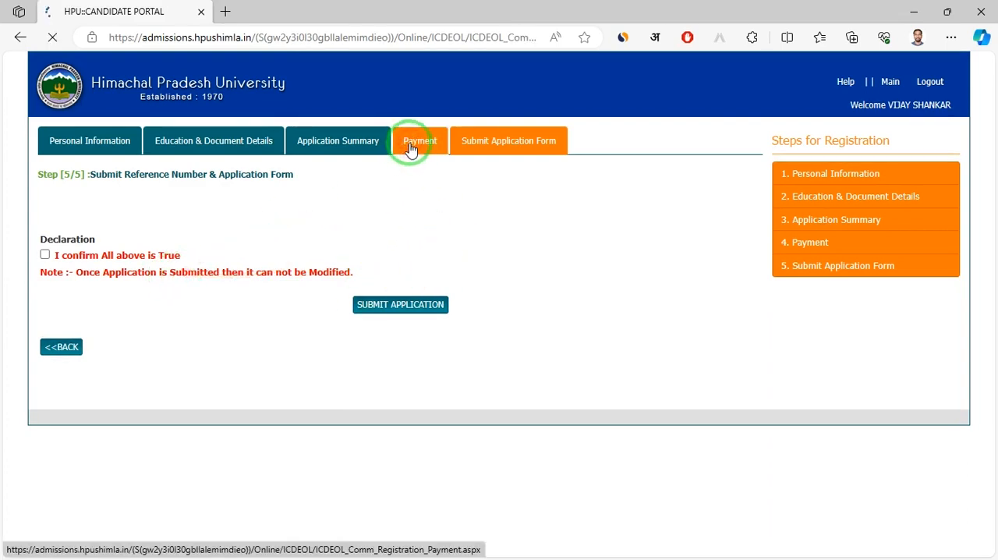
pyautogui.click(495, 148)
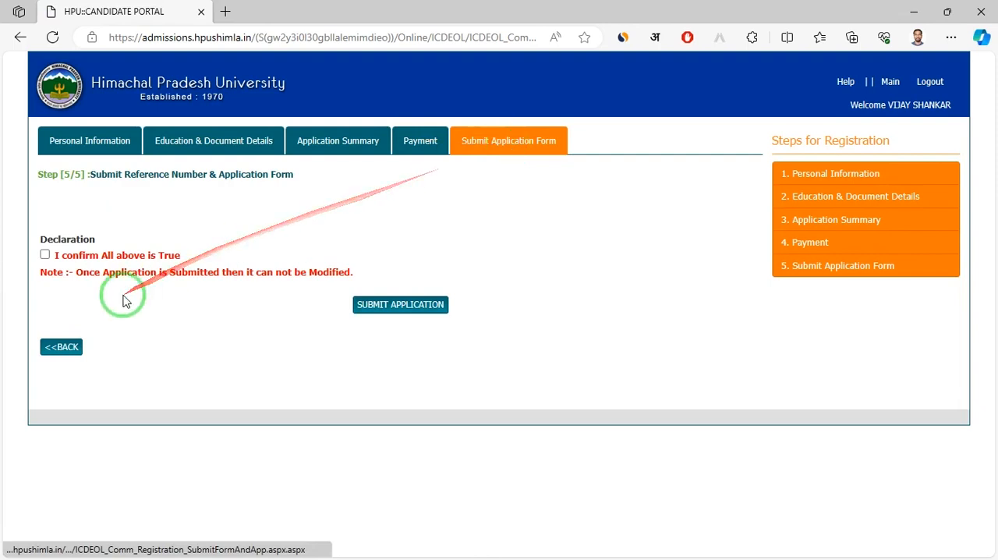
pyautogui.click(388, 312)
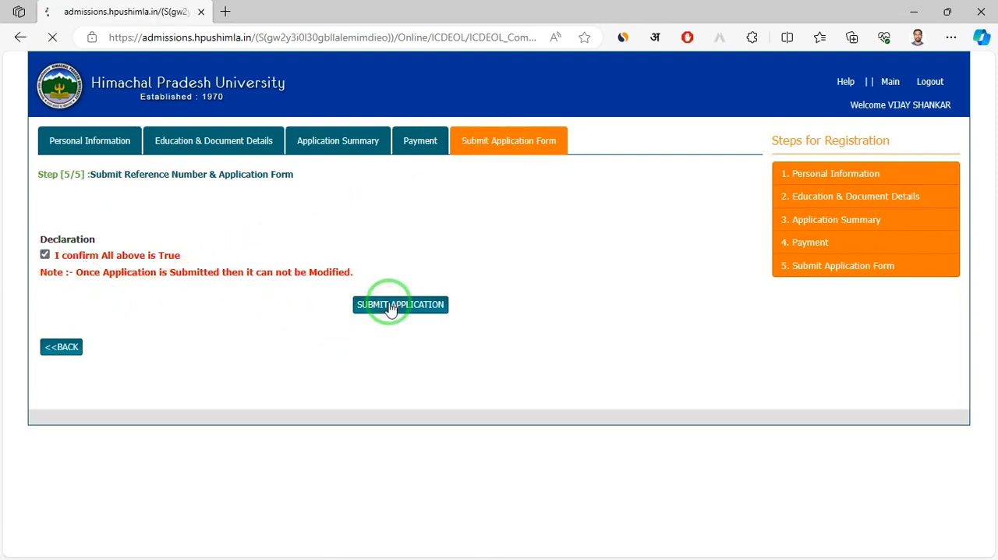
pyautogui.click(406, 326)
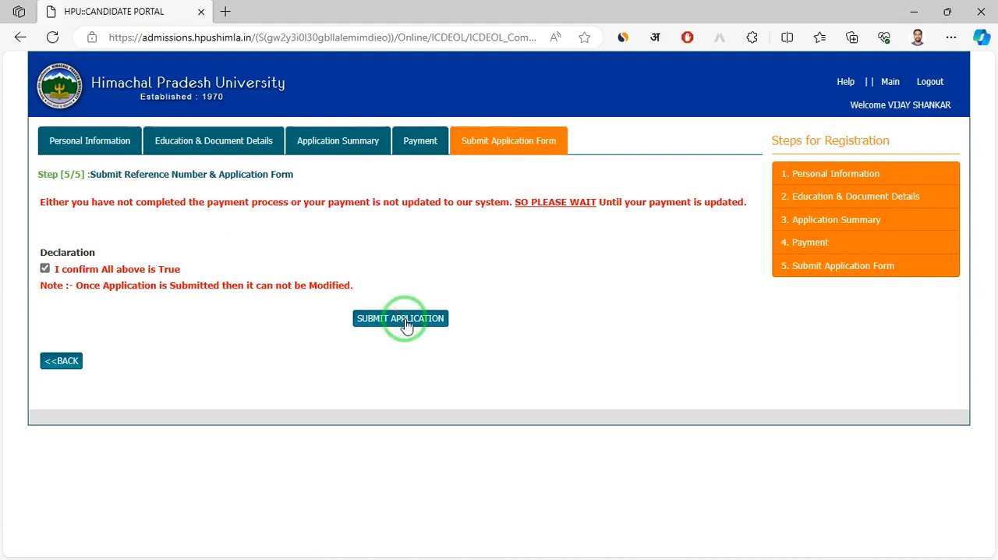